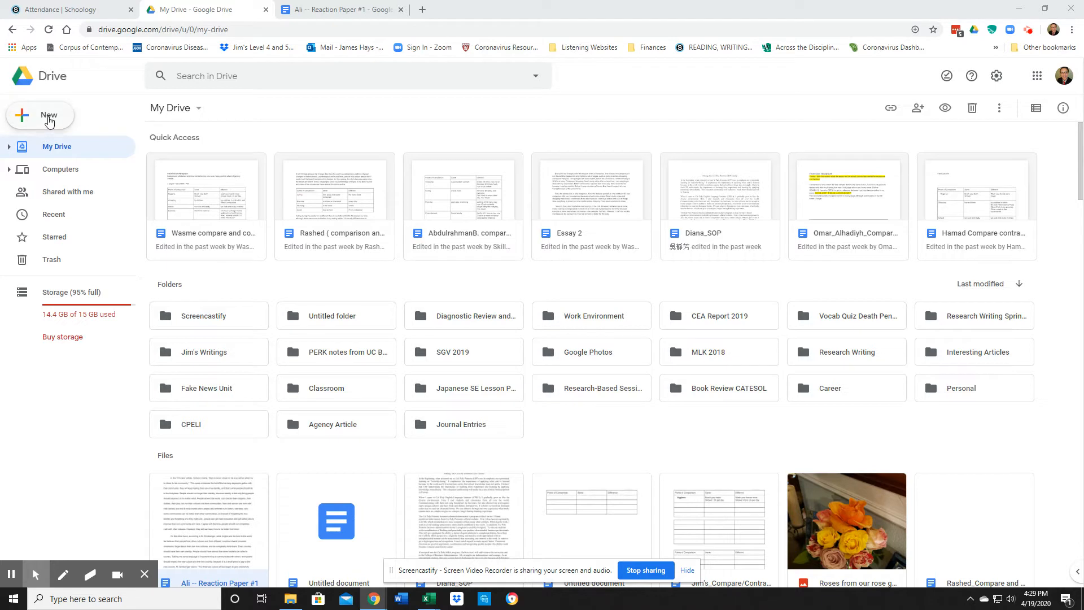
Create a new blank Google Docs document from Google Drive
click(50, 119)
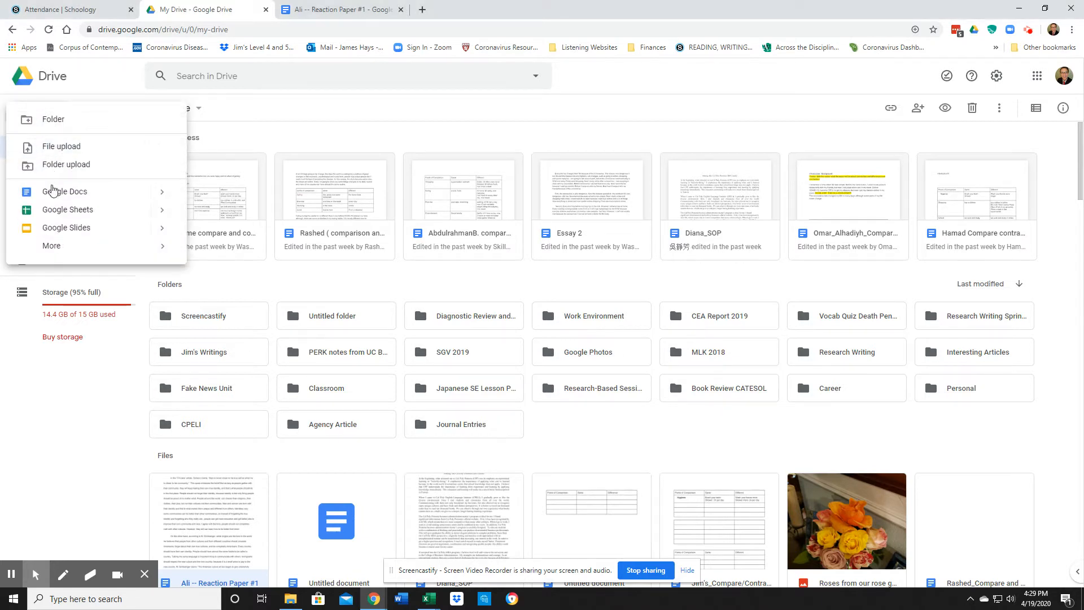
click(52, 192)
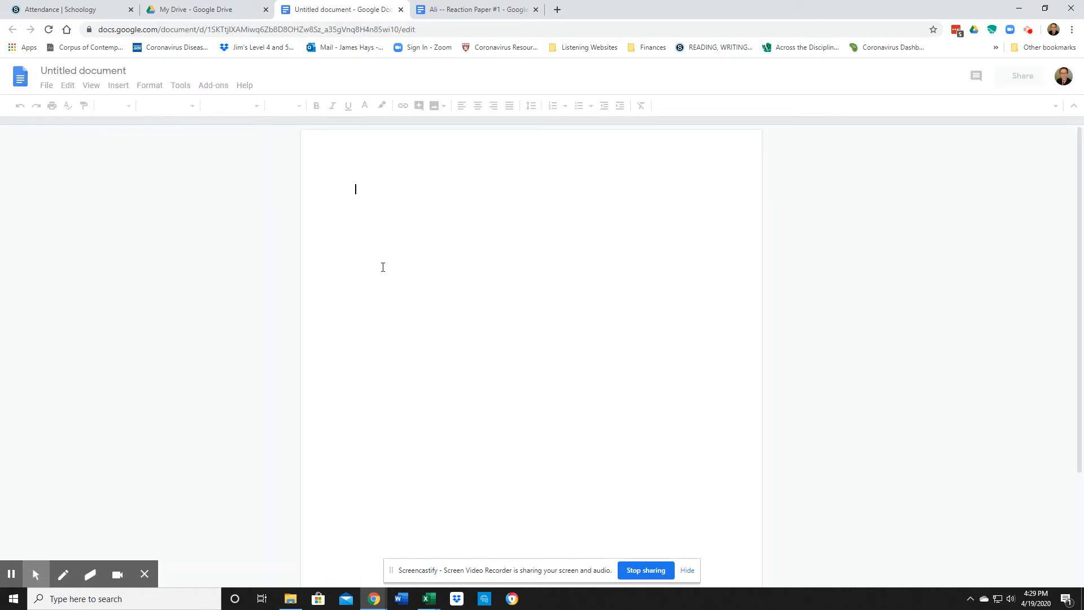
Retitle the untitled document 'Name_Opinion Essay'
click(71, 70)
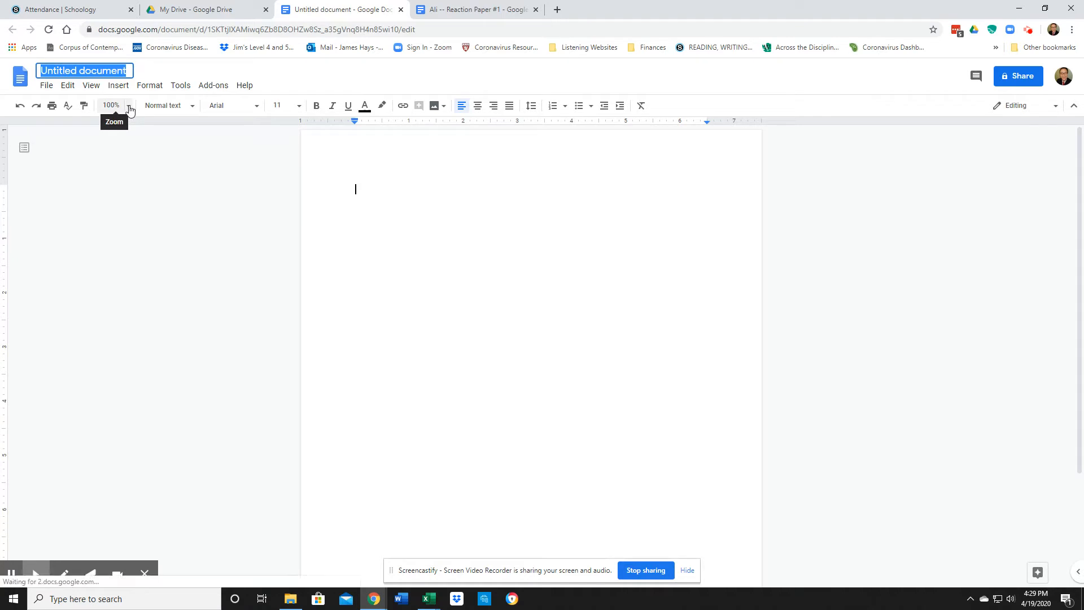
text(Jim)
key(BackSpace)
key(BackSpace)
key(BackSpace)
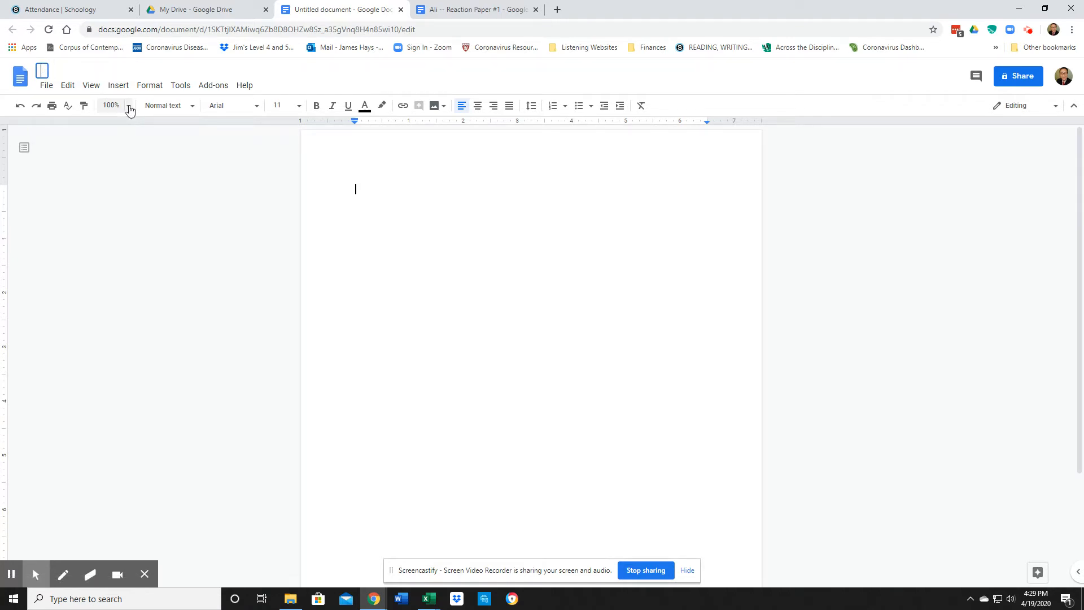
text(Name_Opinion Essay)
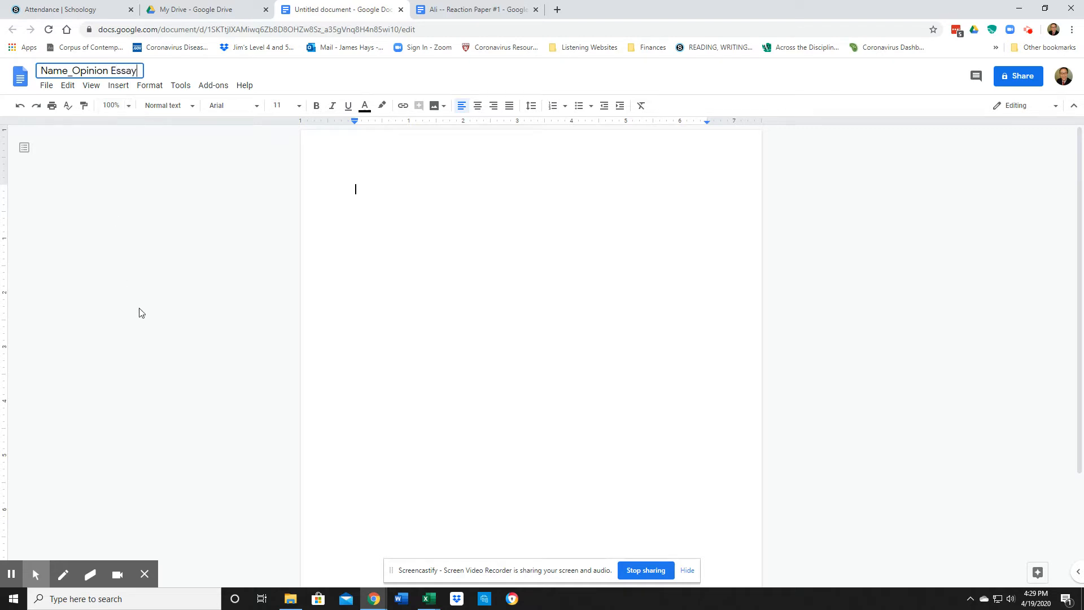
click(401, 197)
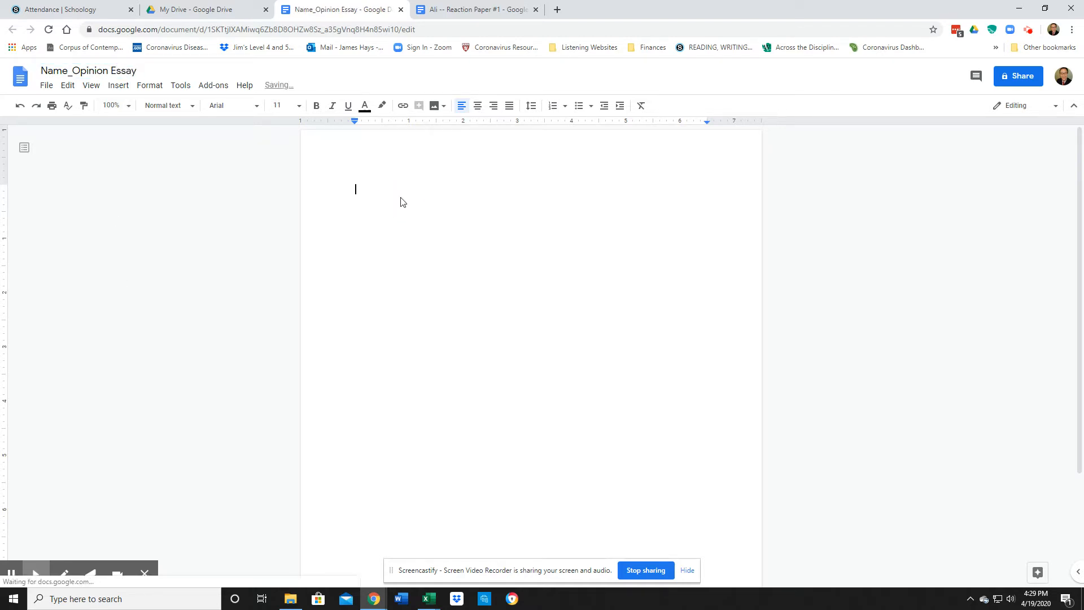
Share the document with the collaborator by entering their e-mail address and sending the invite
click(1028, 79)
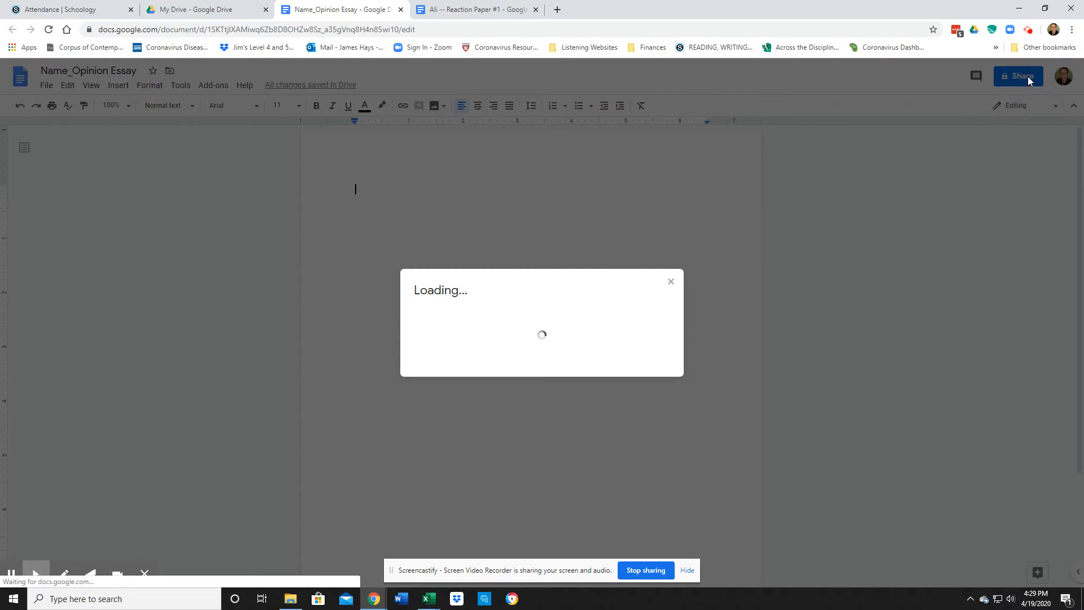
click(445, 320)
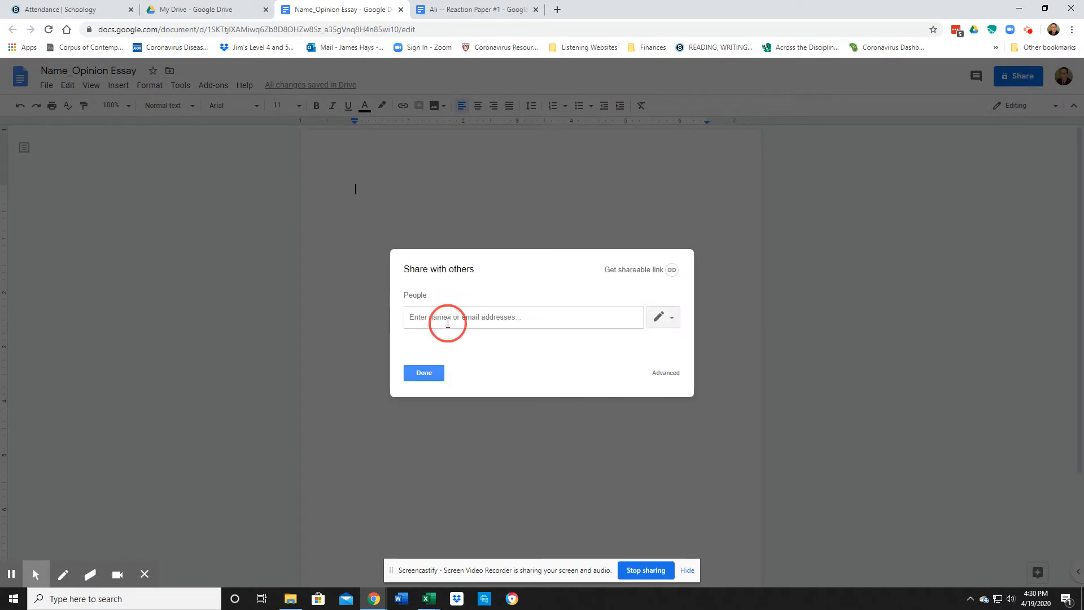
click(445, 320)
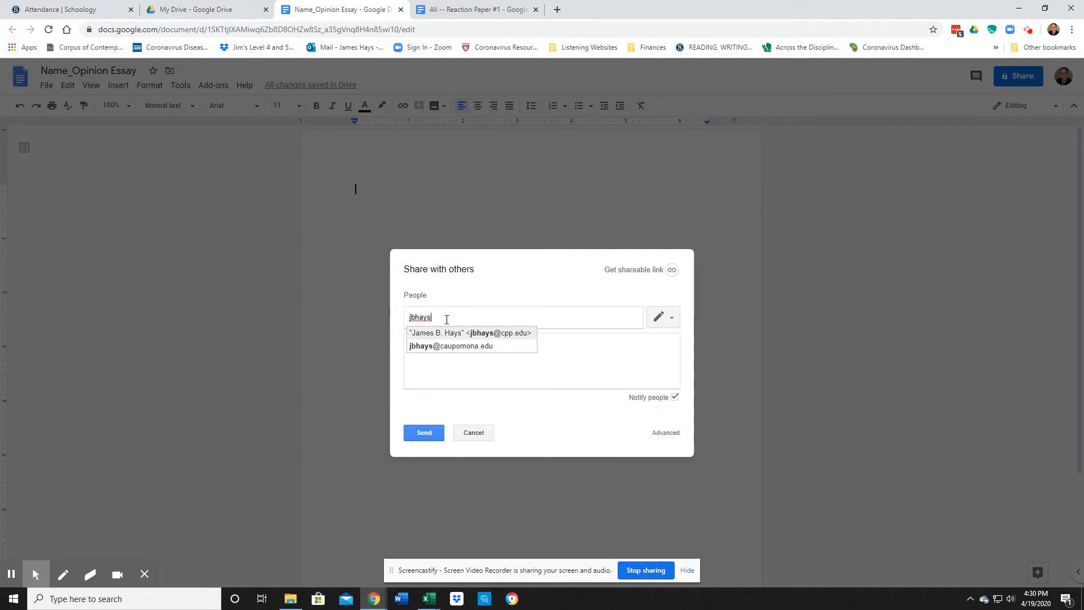
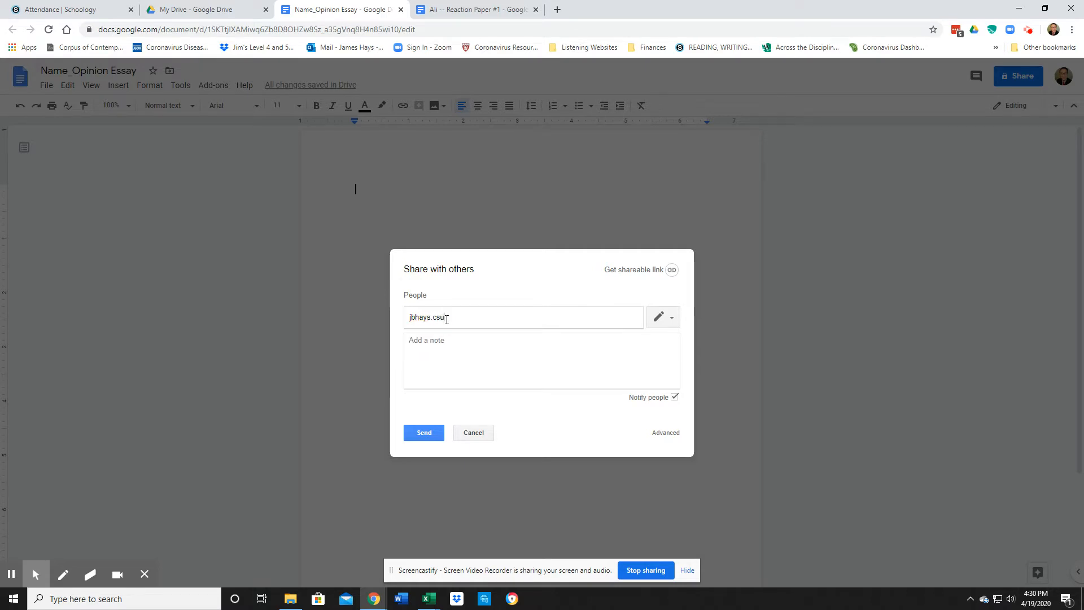
click(417, 431)
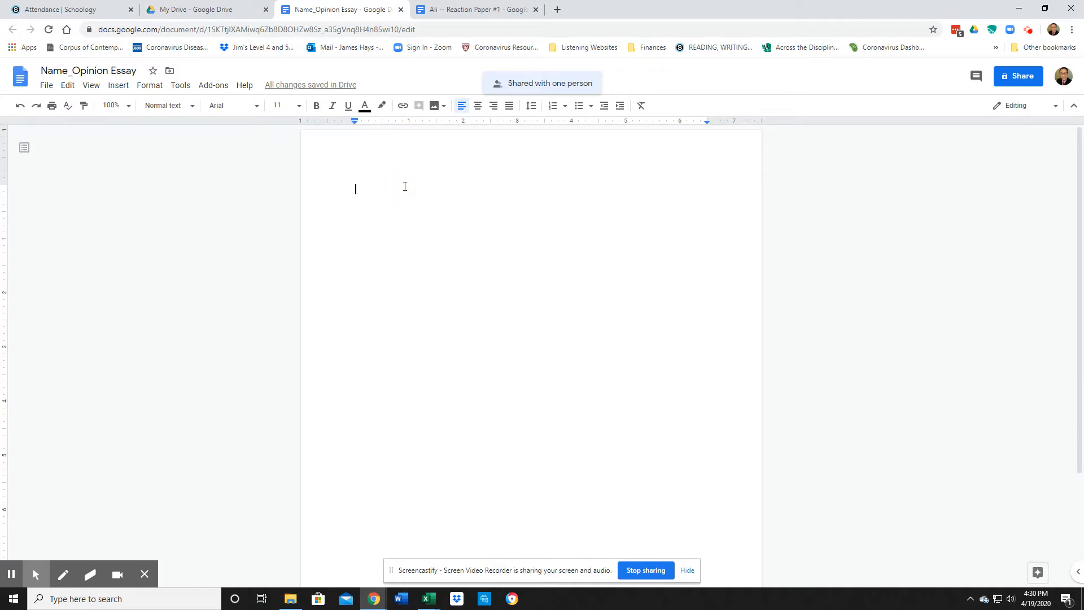
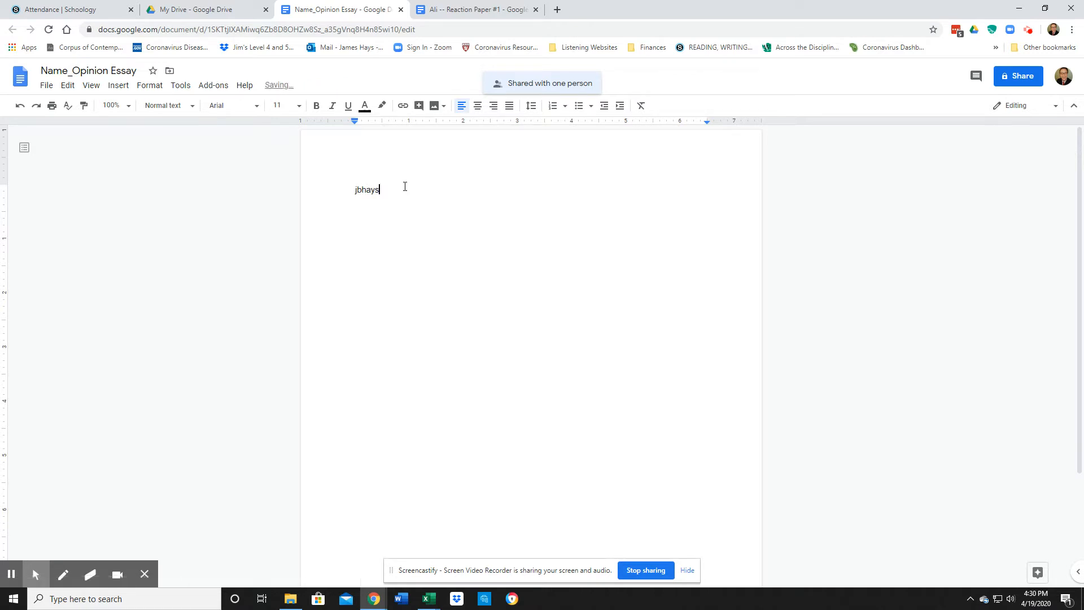
Type the collaborator's e-mail address on the first line and make it 24 pt
click(403, 310)
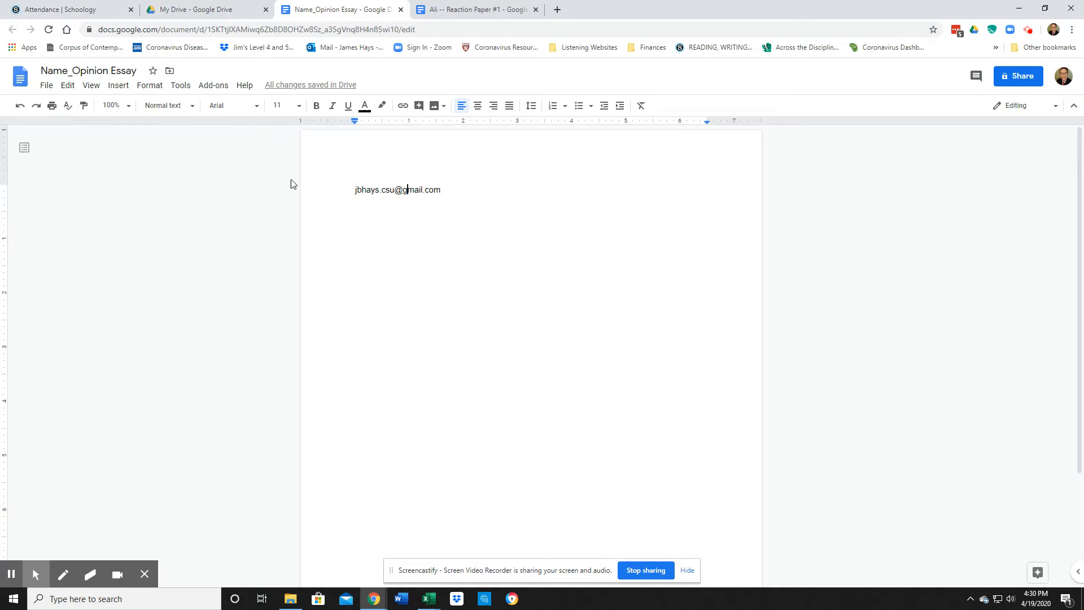
click(298, 107)
click(282, 252)
drag(355, 189, 502, 173)
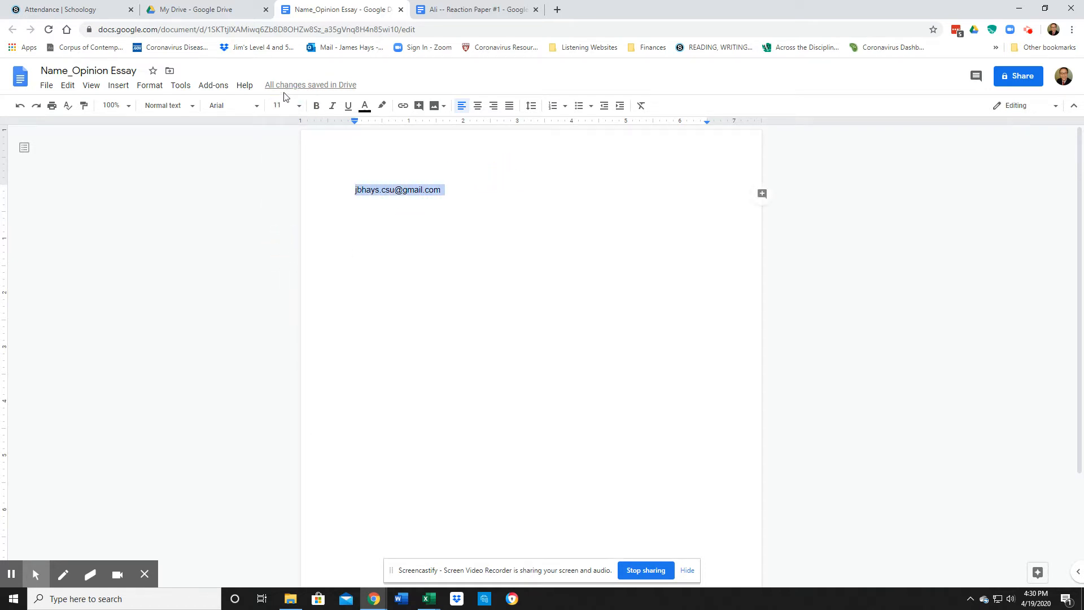
click(298, 107)
click(283, 252)
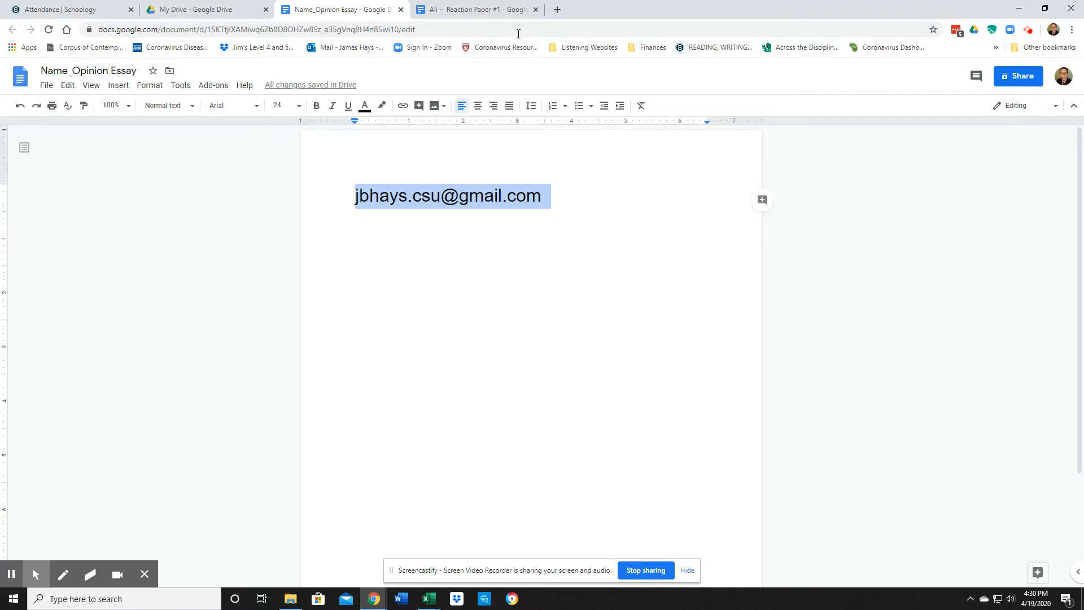
Switch to the Reaction Paper #1 document
click(456, 12)
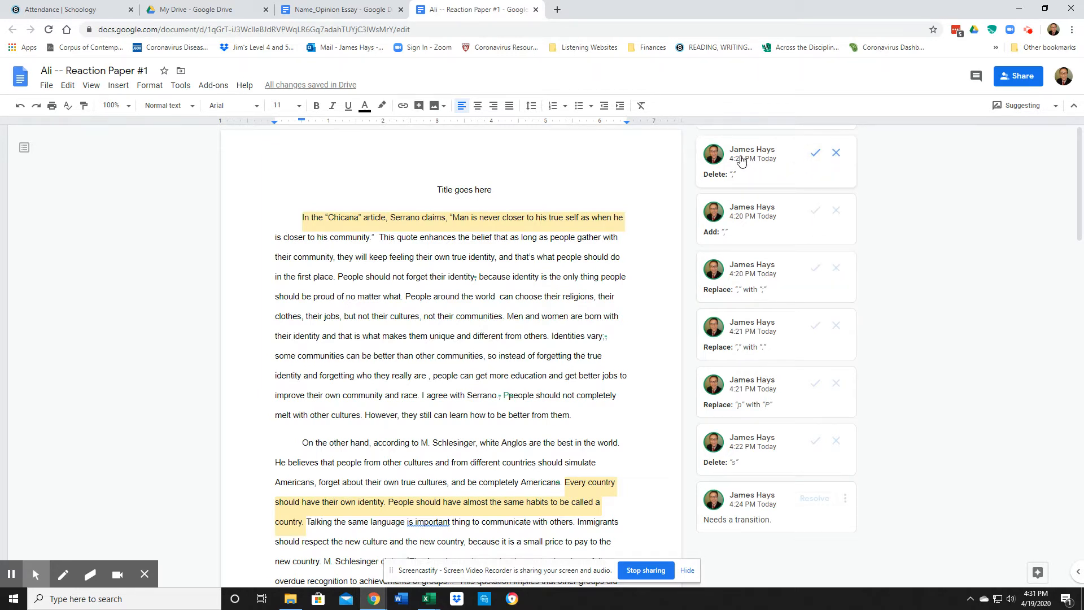
Accept the suggestion deleting the comma after 'identity' in the first paragraph
click(741, 161)
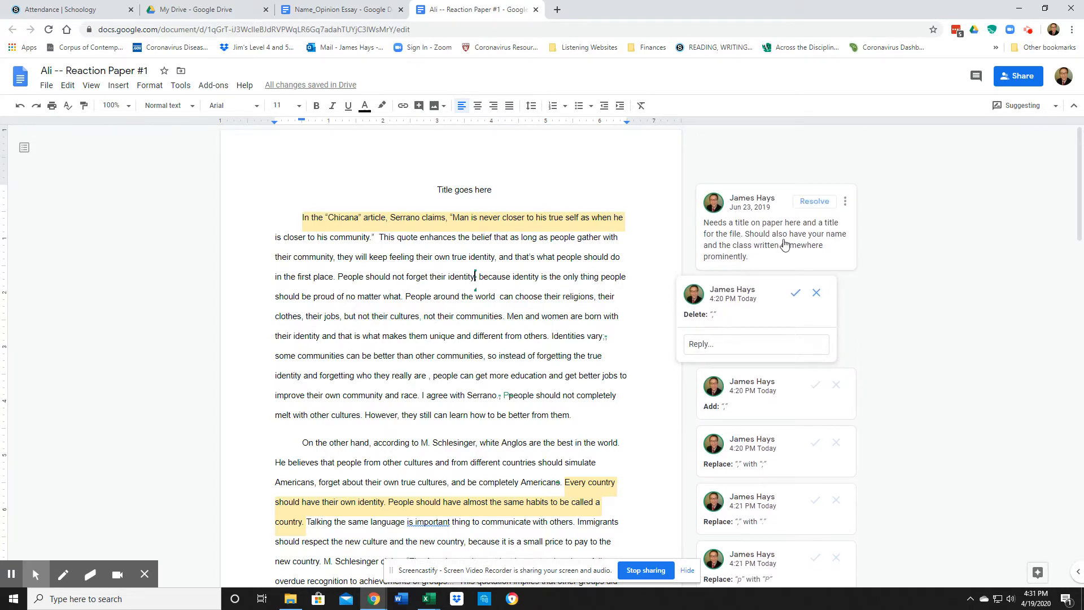
scroll(784, 244, down, 2)
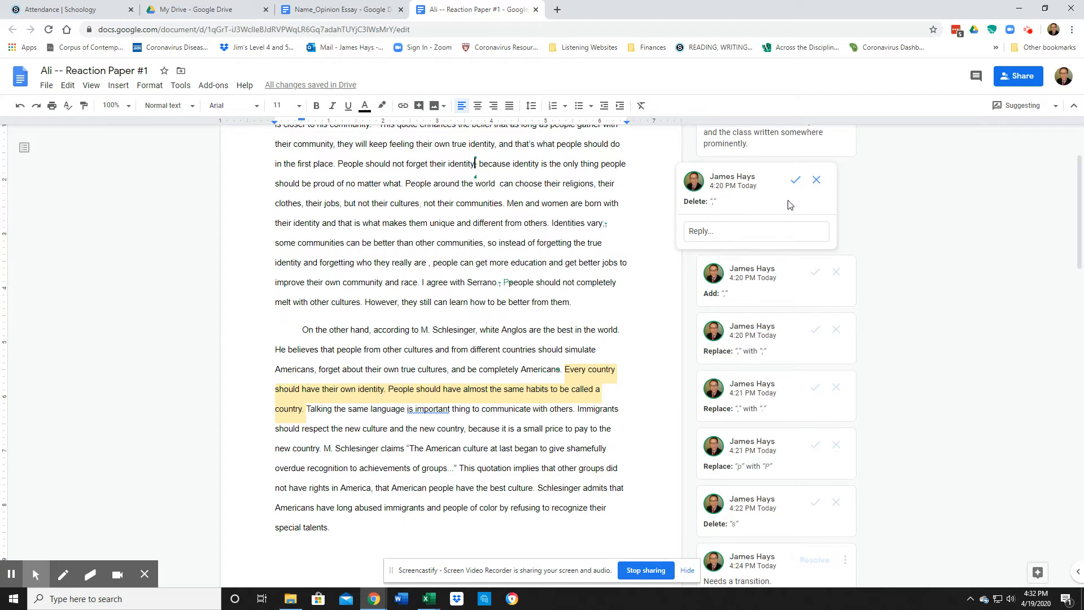
click(795, 180)
scroll(789, 225, up, 2)
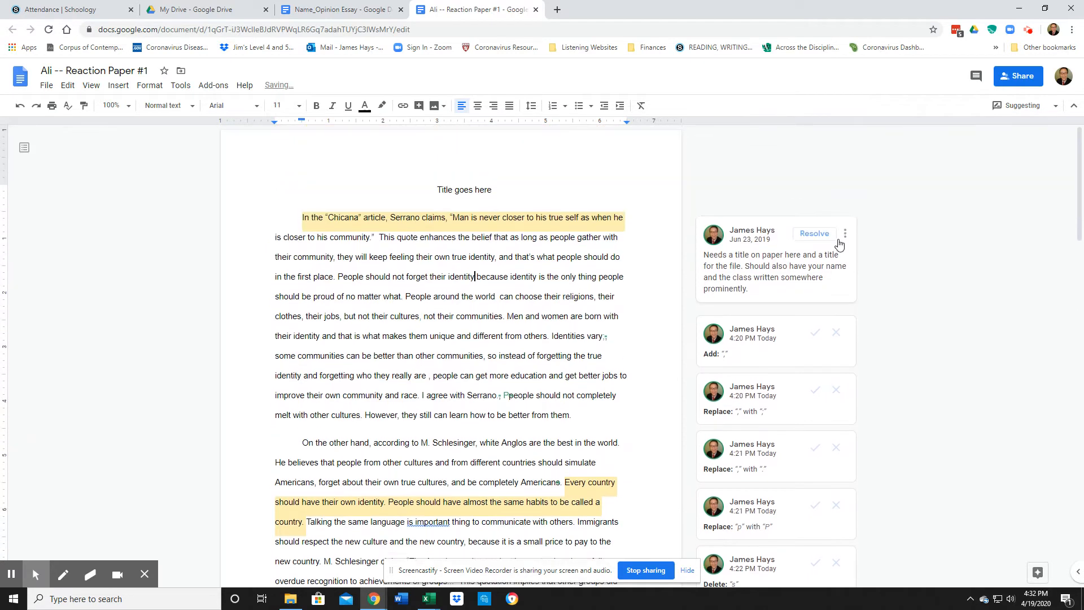
scroll(812, 262, down, 3)
scroll(803, 266, up, 2)
click(750, 270)
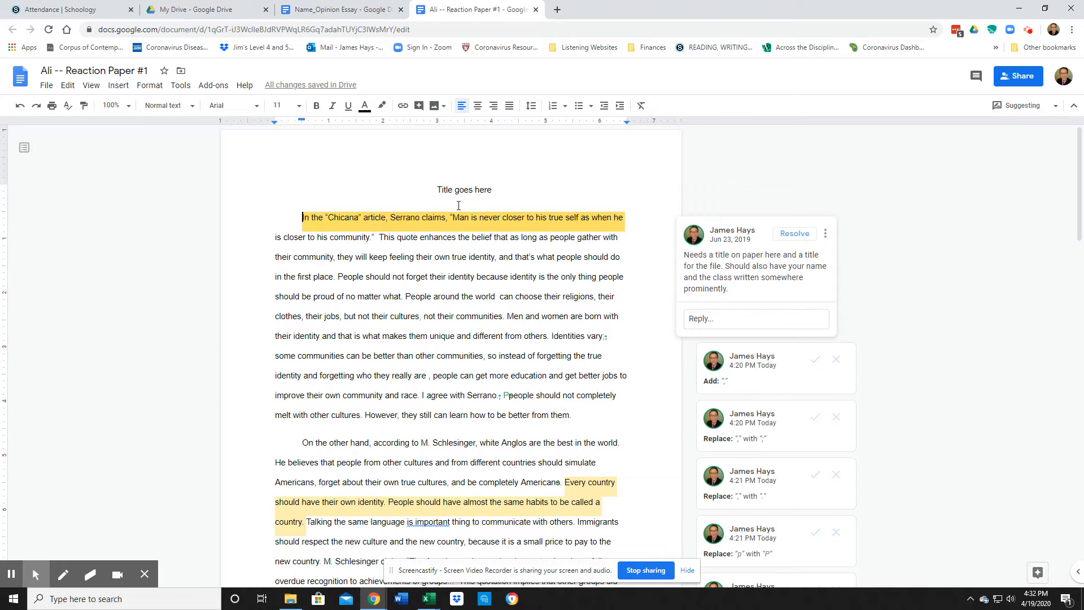
Replace 'Title goes here' with 'Identity Is Important' and accept the suggestion
click(433, 189)
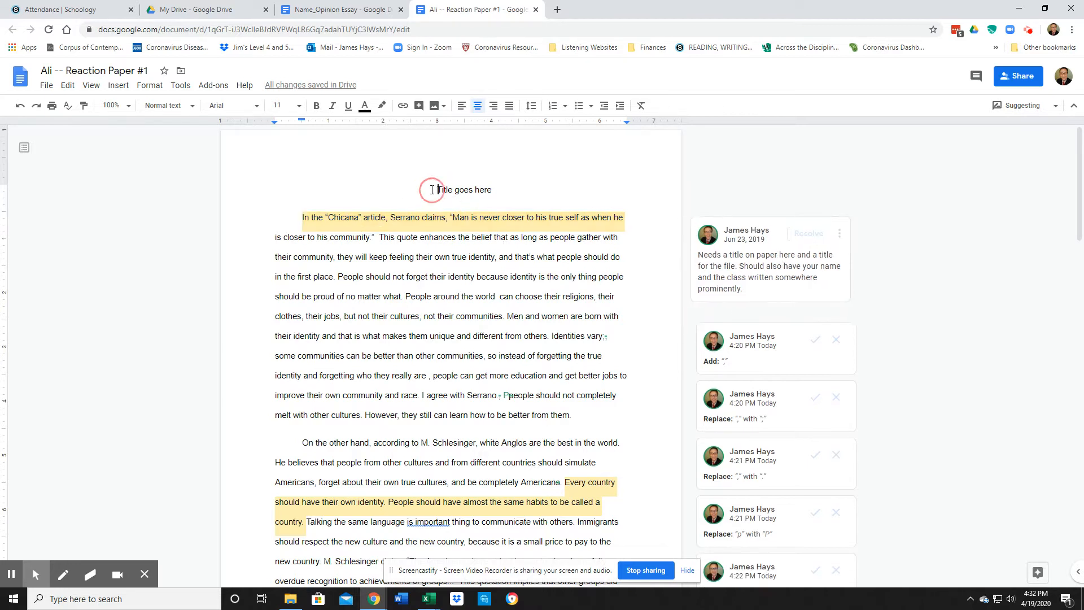
drag(435, 190, 508, 184)
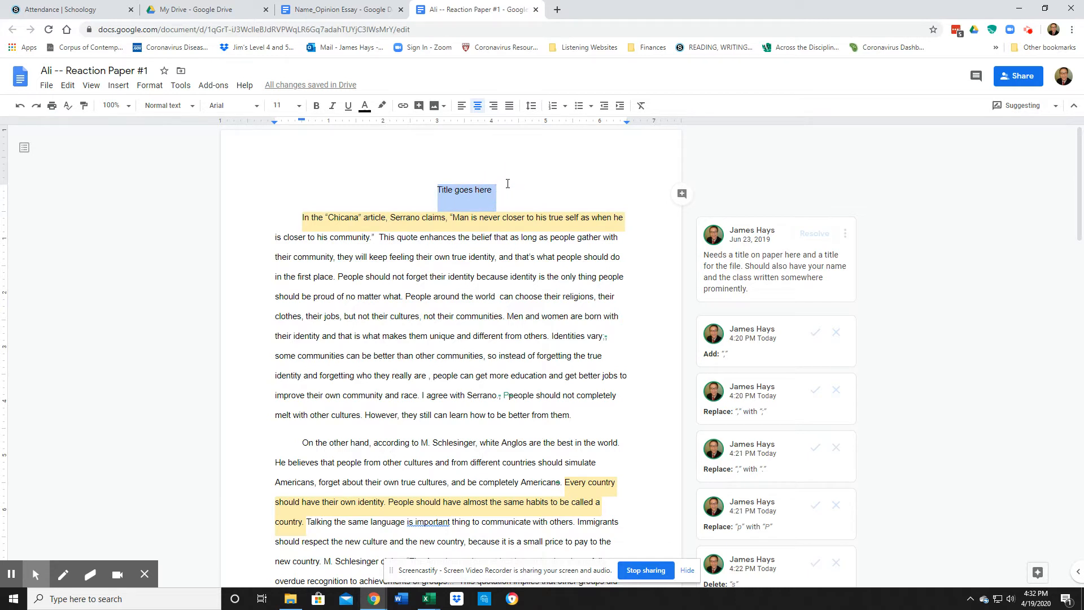
text(Idn)
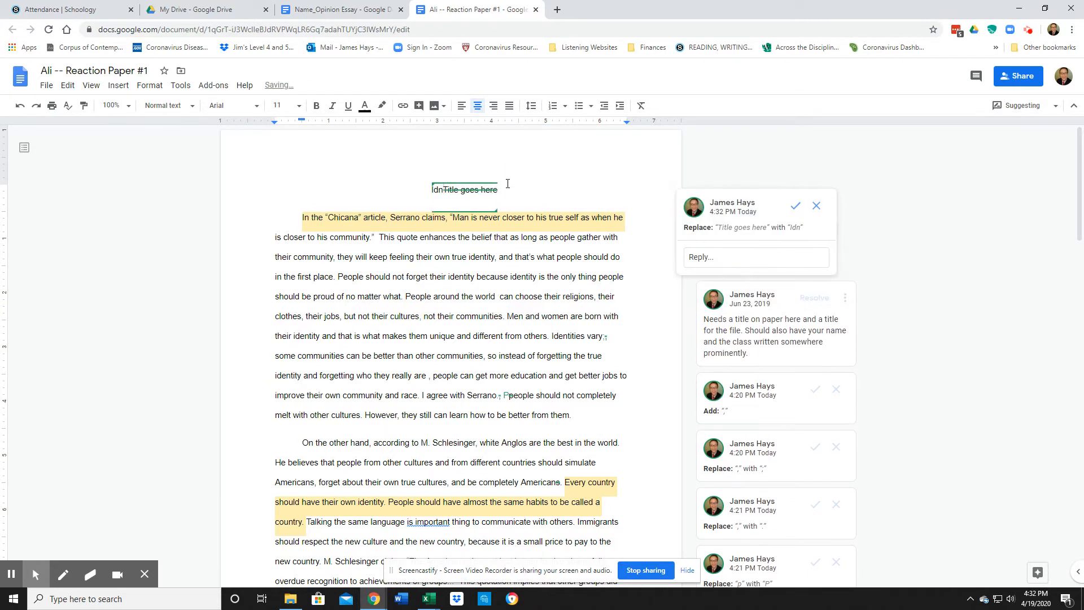
key(BackSpace)
text(entity is)
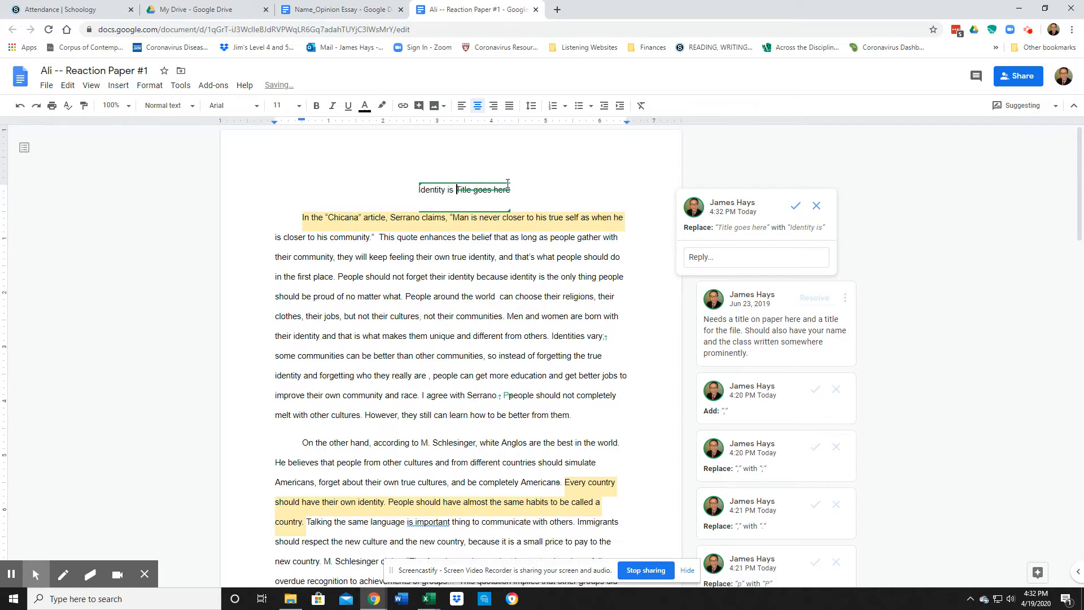
key(BackSpace)
key(BackSpace)
key(BackSpace)
text(Is Im)
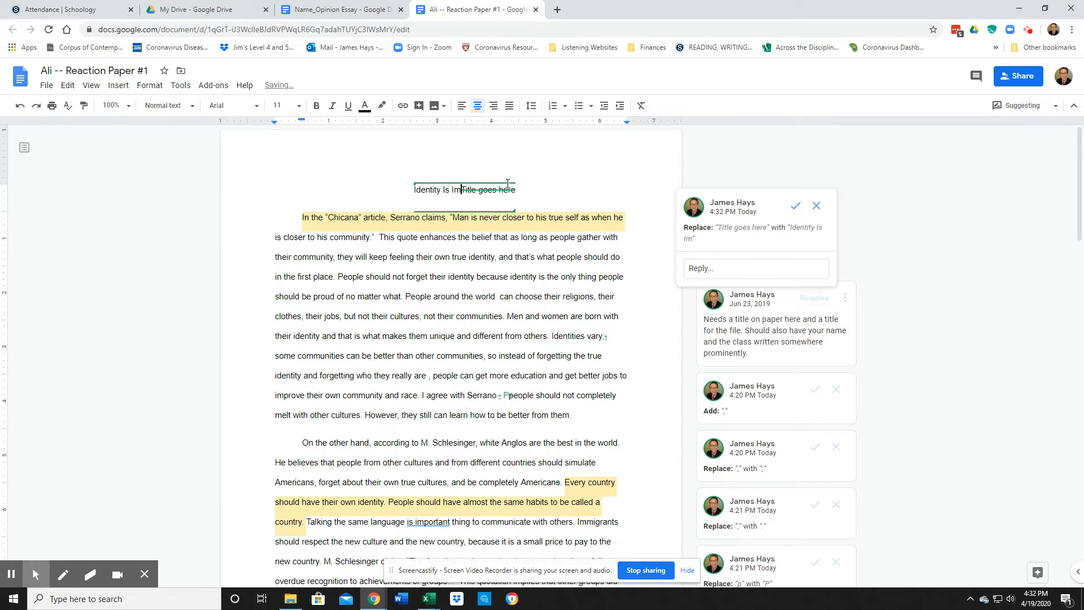
text(portant)
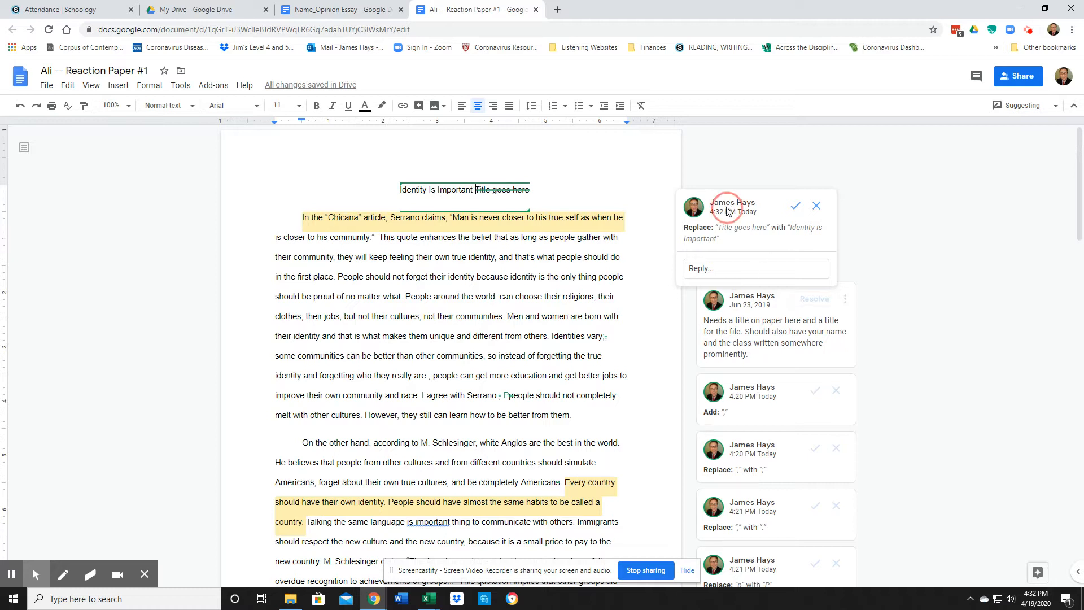
mouse_move(726, 207)
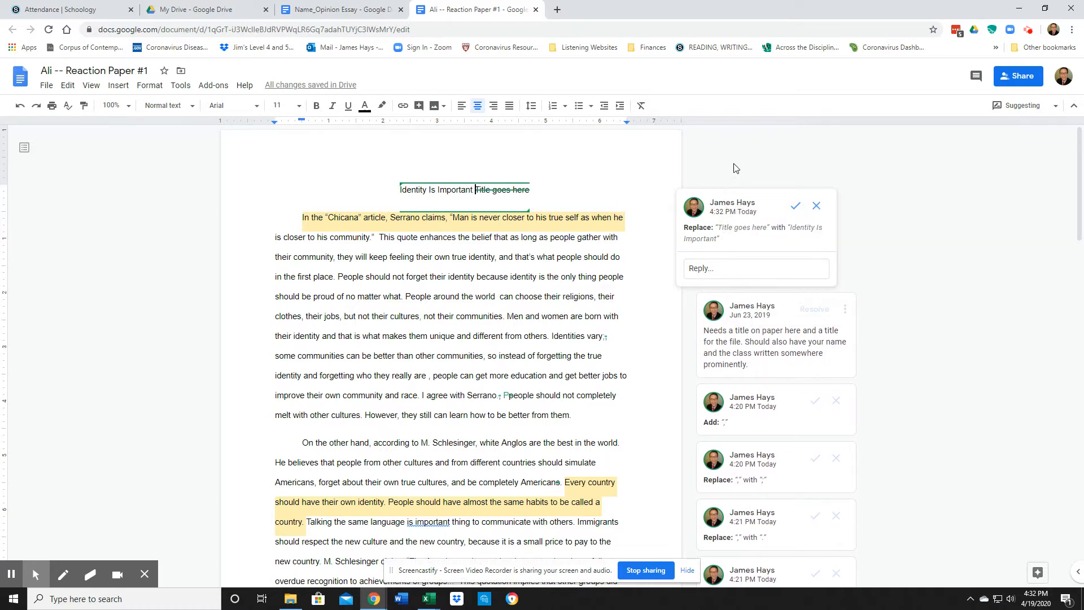
click(794, 210)
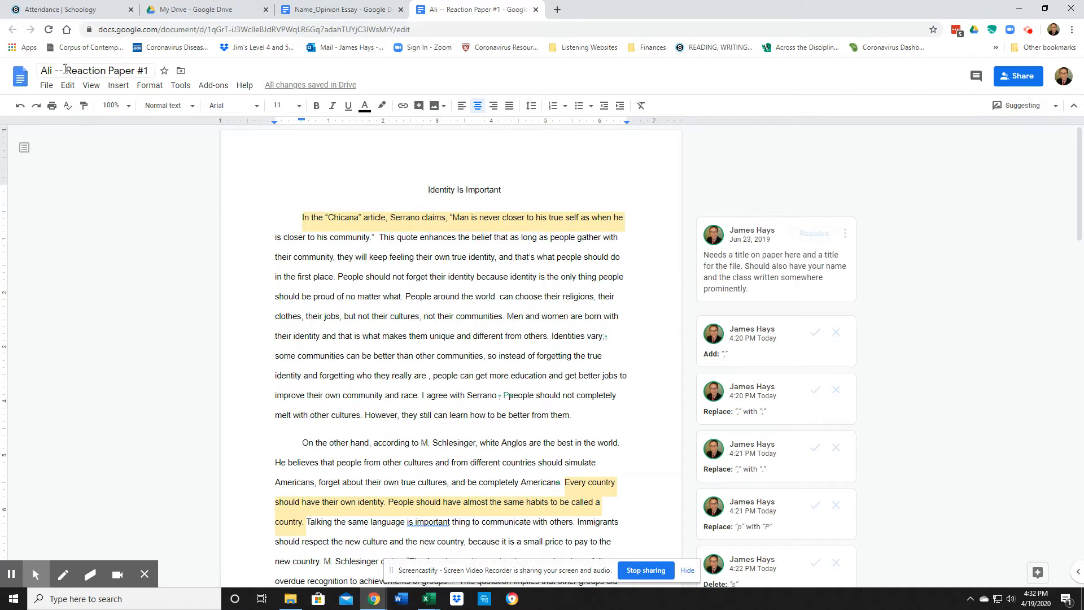
Resolve the title comment and accept the comma after 'cultures' and semicolon after 'vary'
click(807, 234)
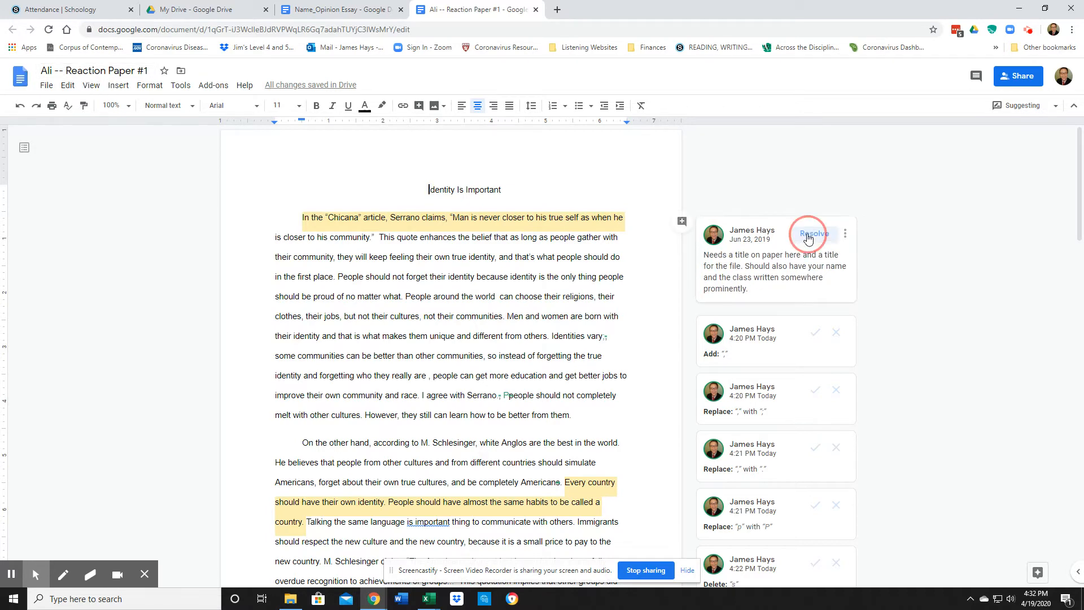
scroll(682, 240, down, 3)
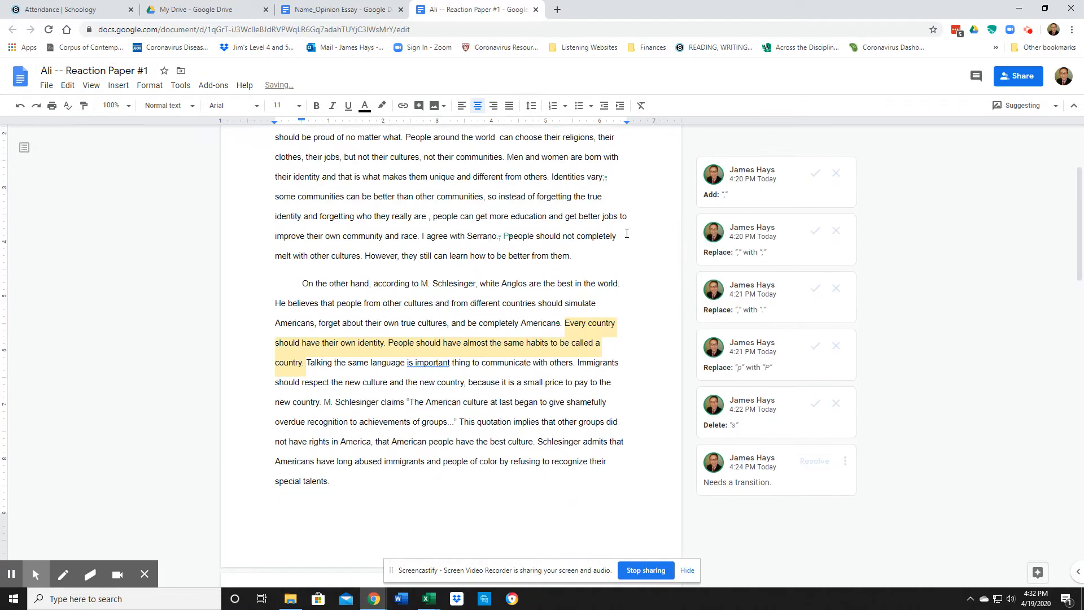
scroll(748, 189, up, 1)
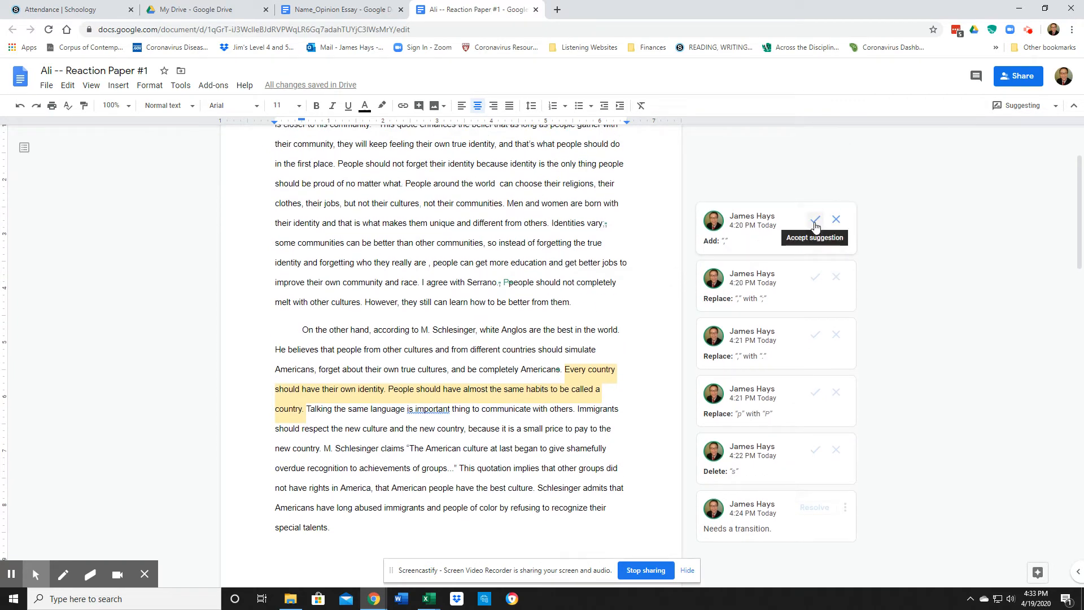
click(756, 223)
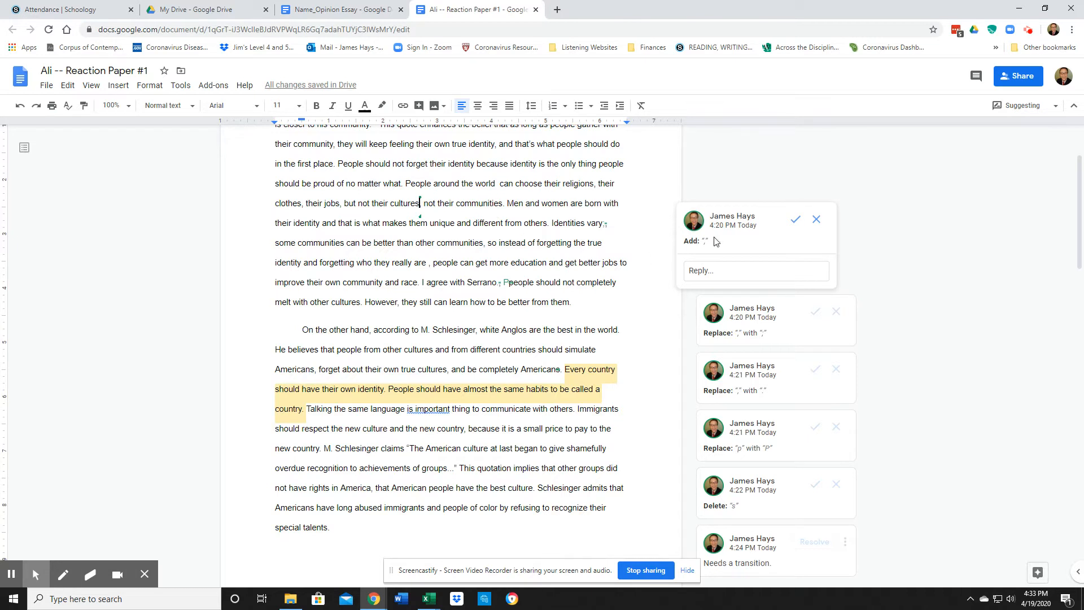
click(796, 219)
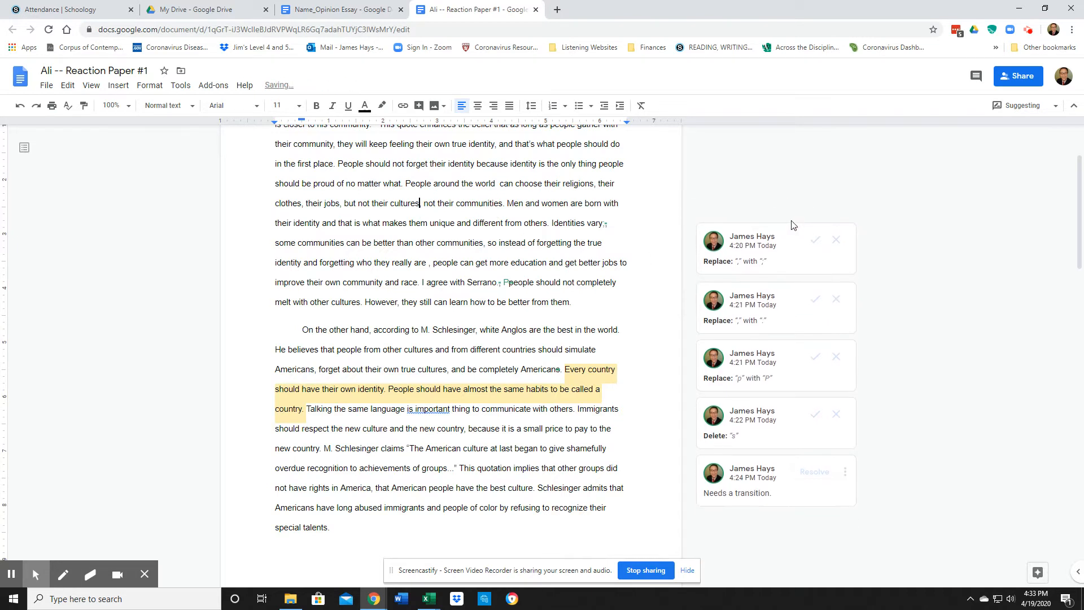
click(792, 232)
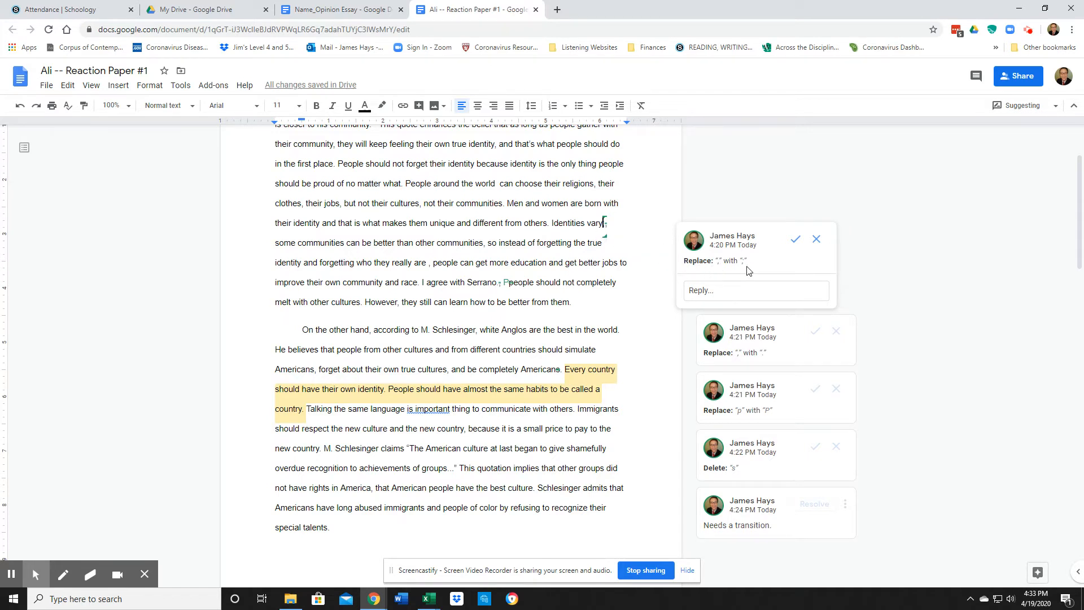
click(795, 238)
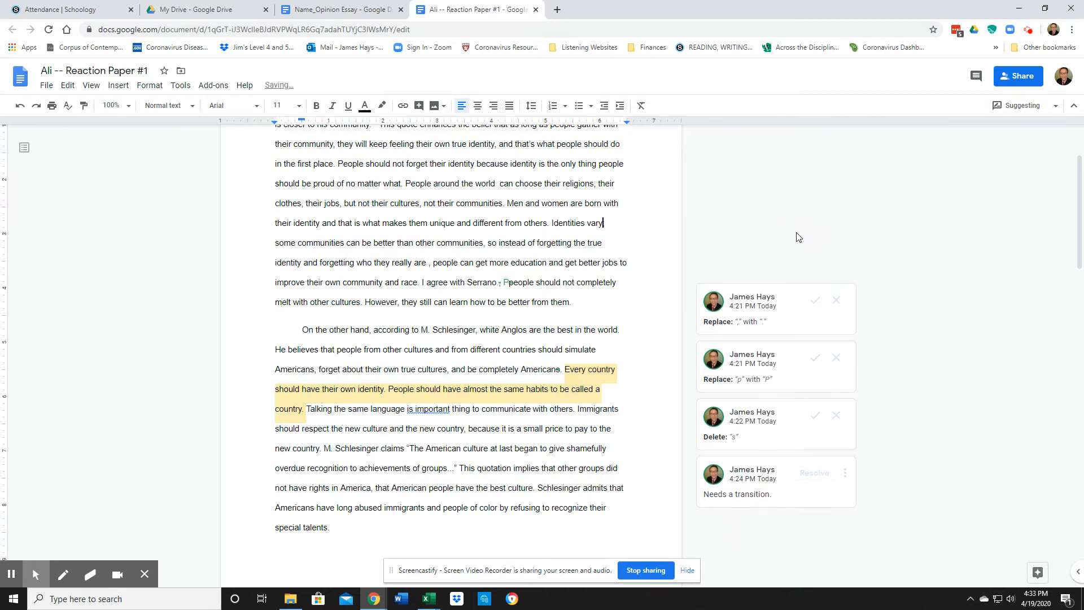
Accept the period after 'Serrano', capital 'People', and 'American' without the s
scroll(792, 236, down, 2)
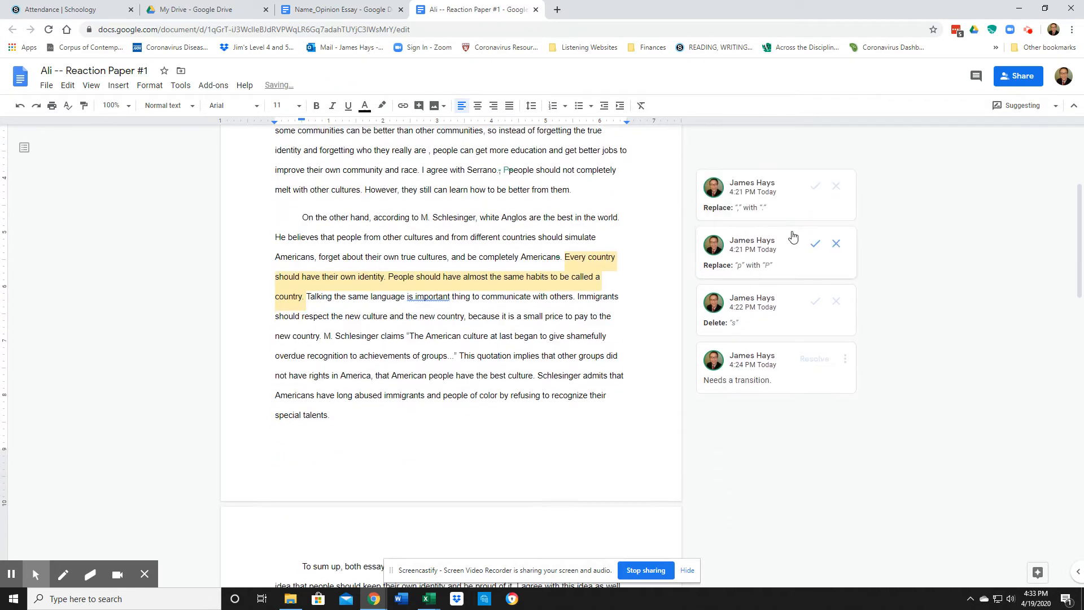
click(742, 192)
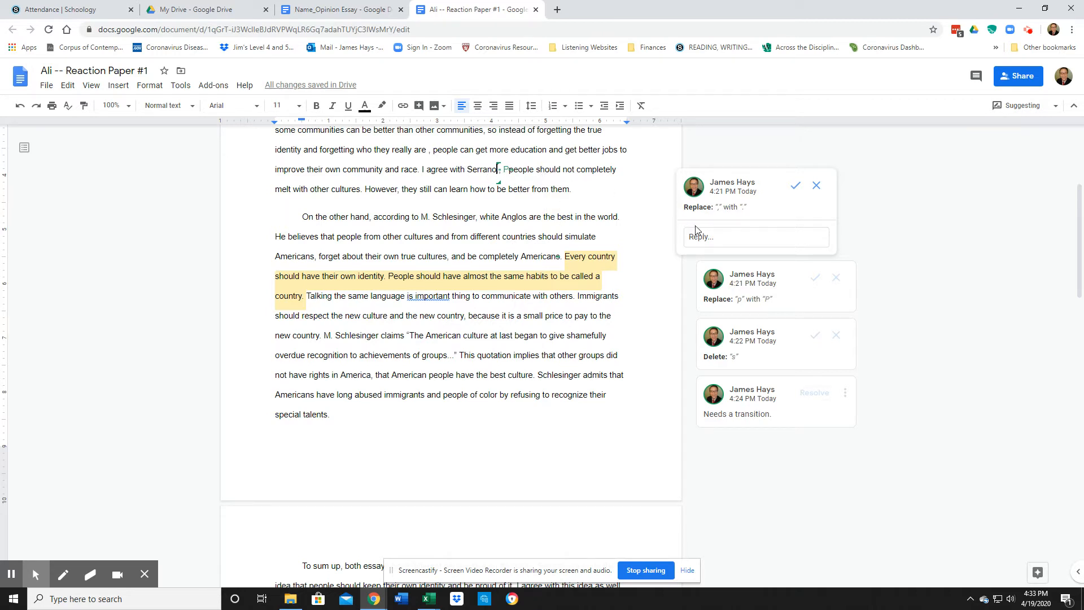
click(796, 185)
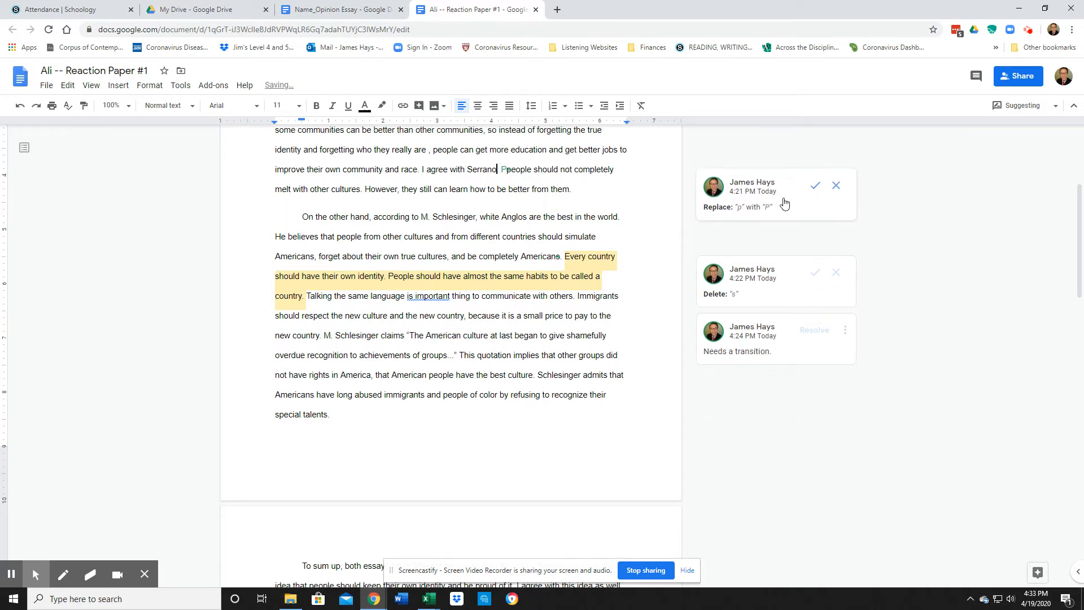
click(816, 192)
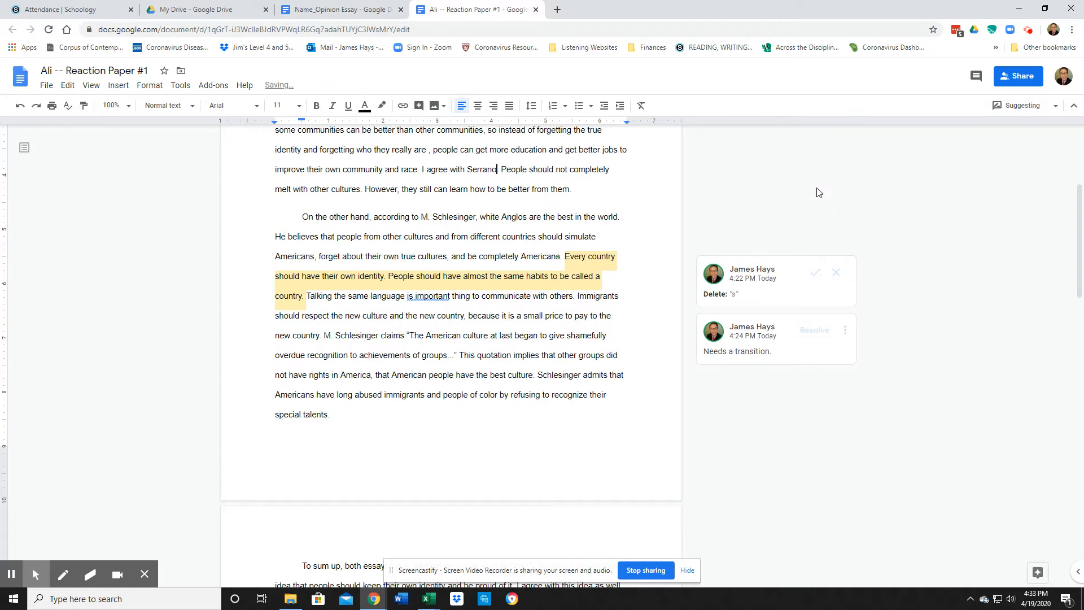
click(761, 280)
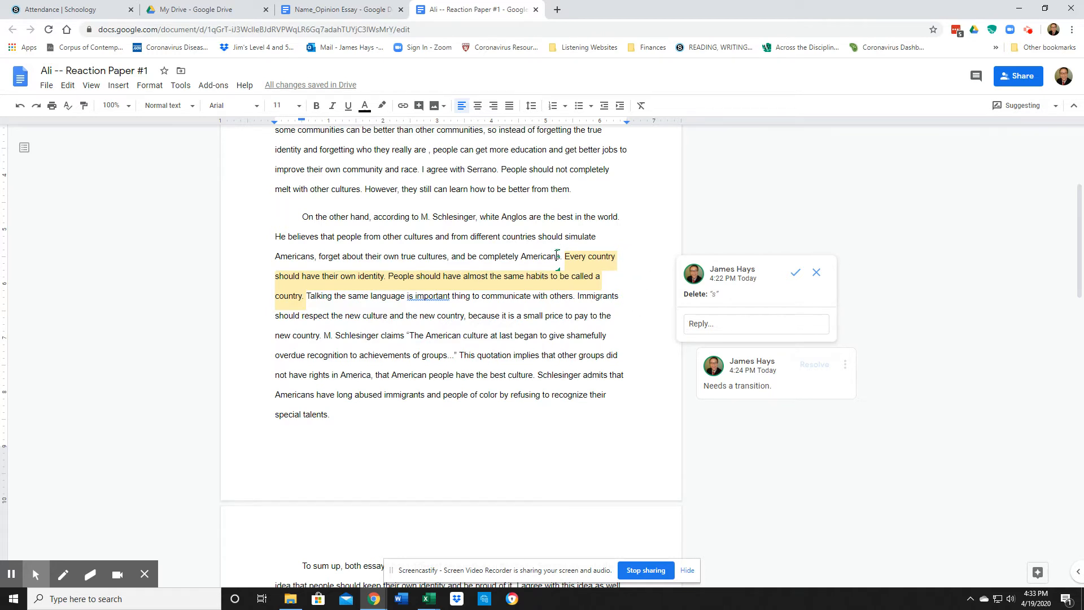
click(795, 272)
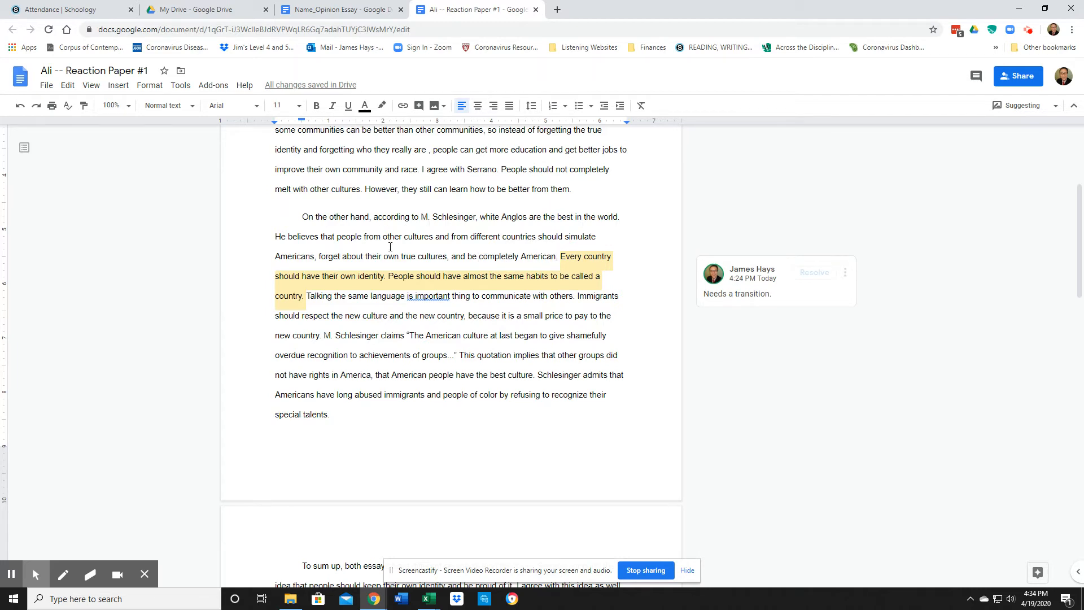
Begin the sentence with 'Nevertheless, every country', accept it, and resolve the transition comment
click(562, 257)
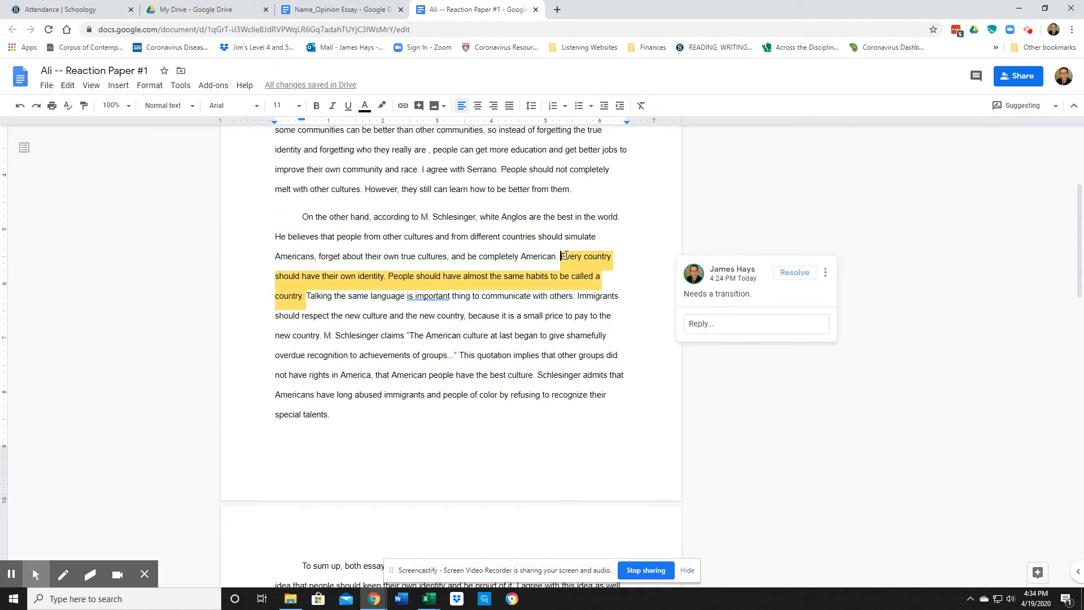
click(565, 256)
key(BackSpace)
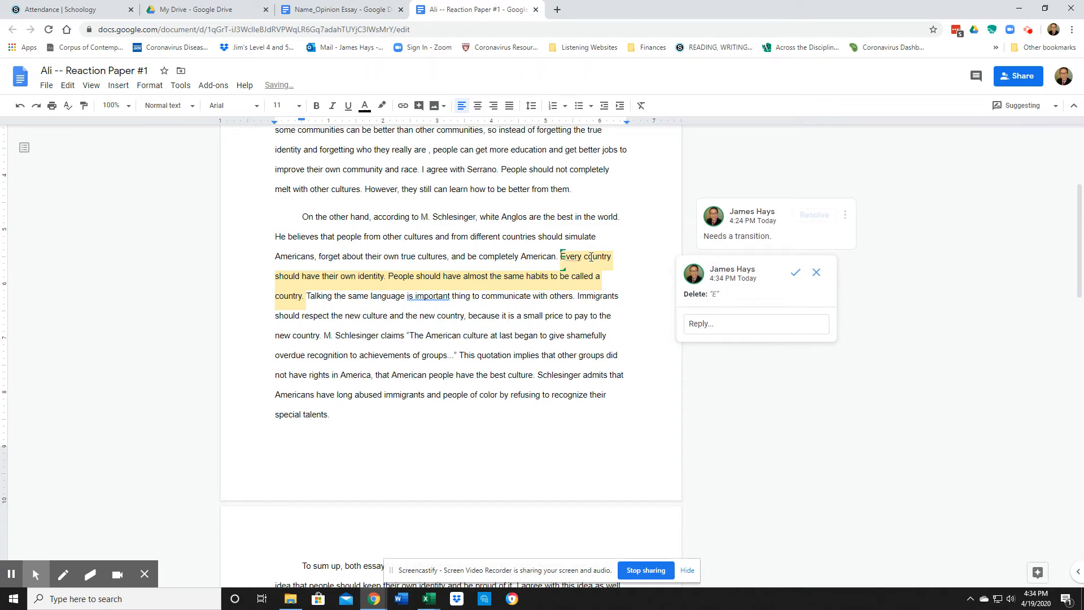
text(Nevder)
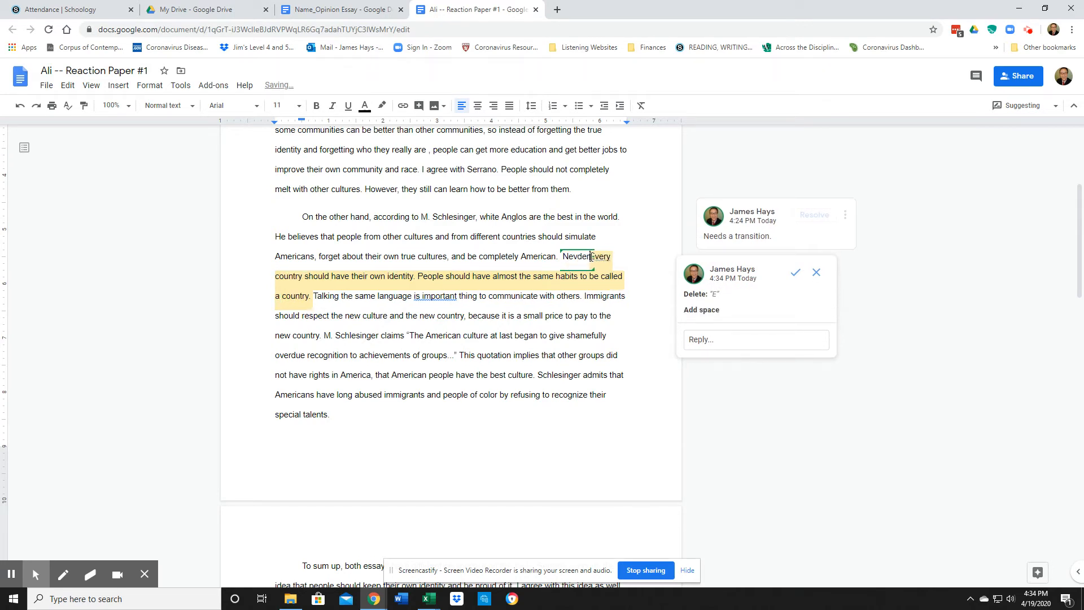
key(BackSpace)
text(ertheless,)
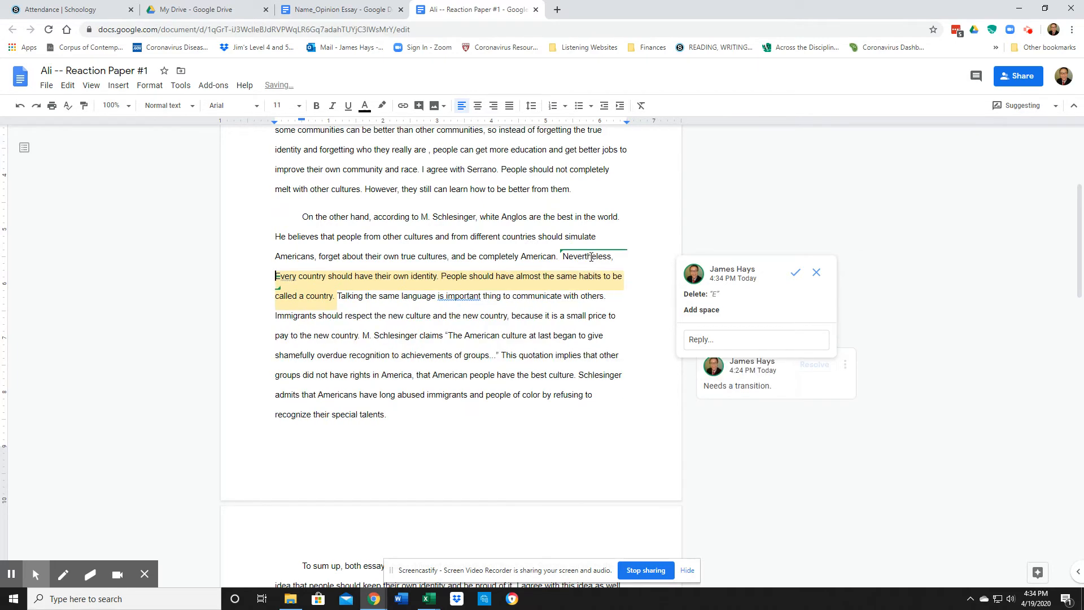
key(Right)
key(Left)
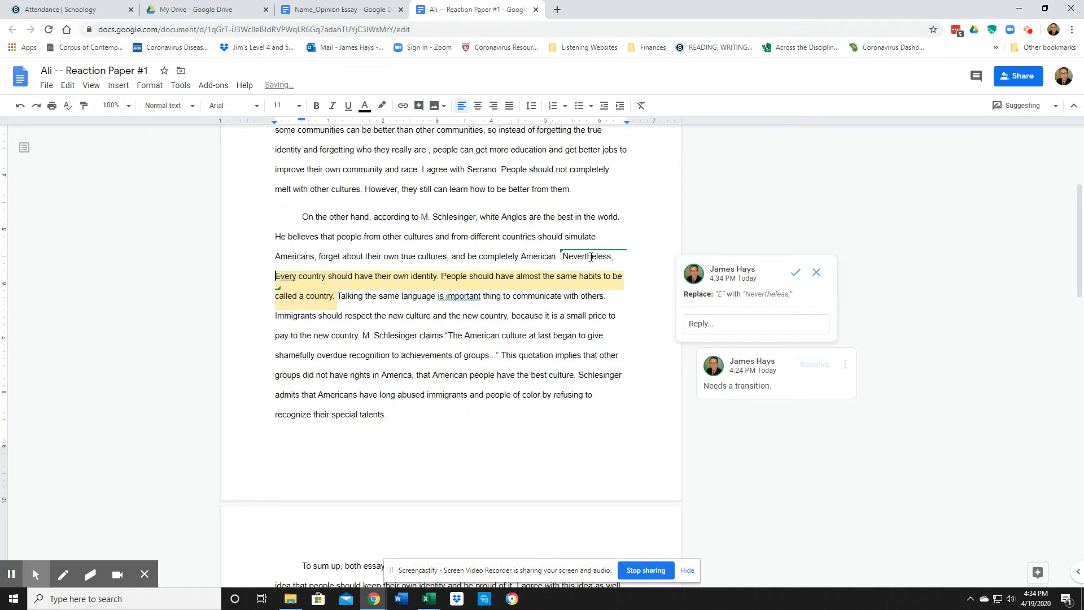
text(e)
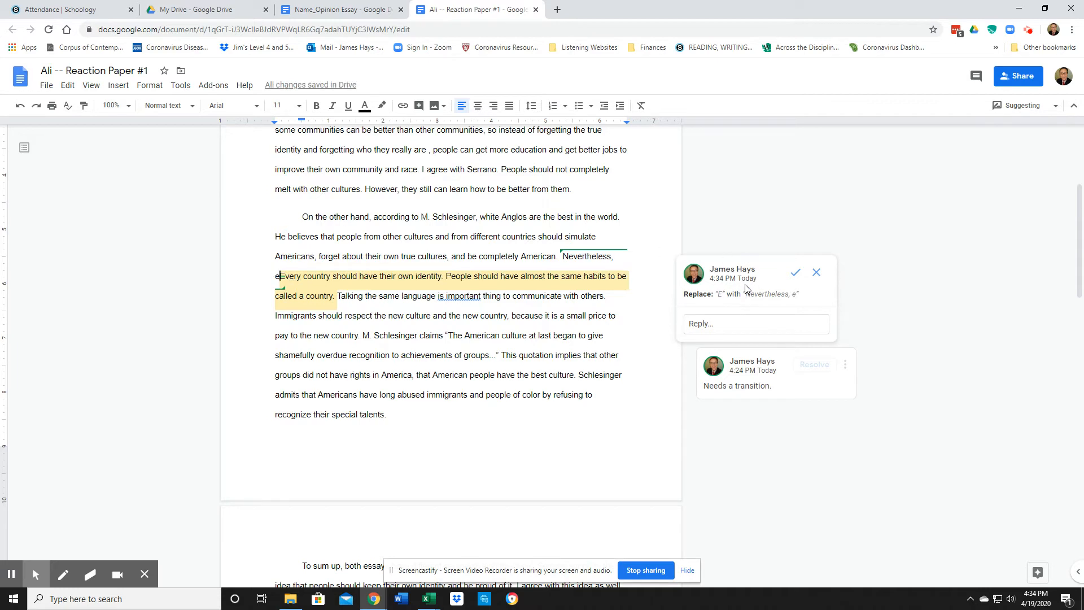
click(795, 273)
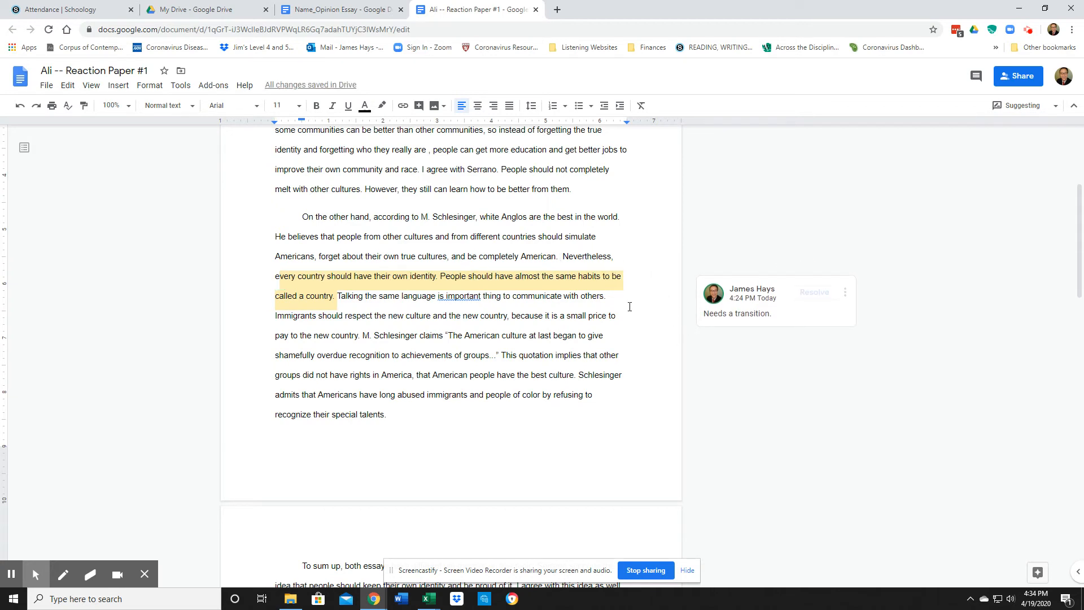
click(812, 292)
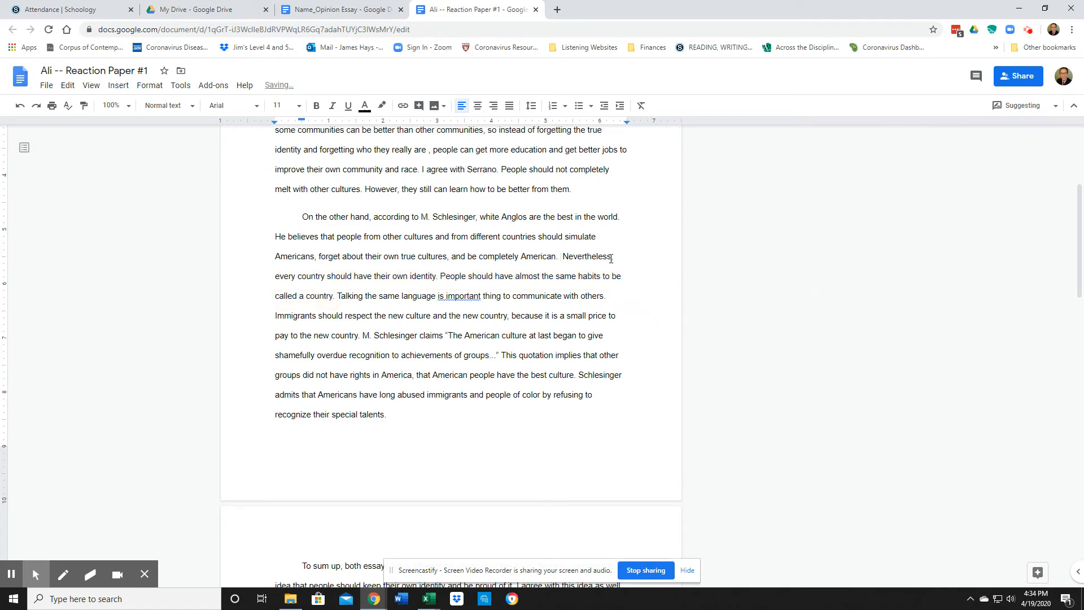
Accept the corrections to 'is an important thing' and 'different perspectives'
scroll(604, 254, down, 1)
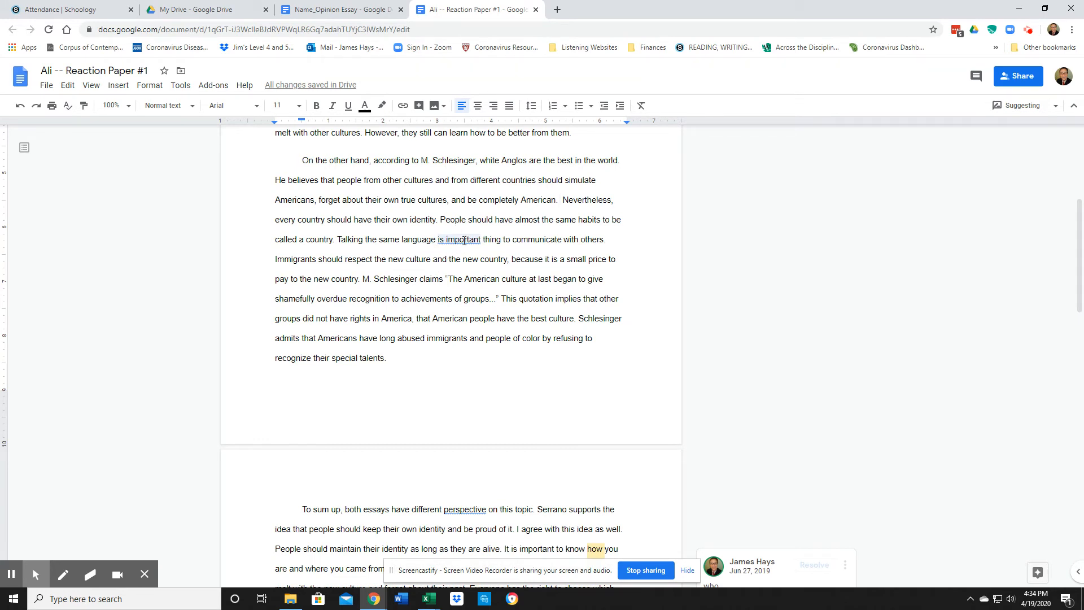
click(461, 247)
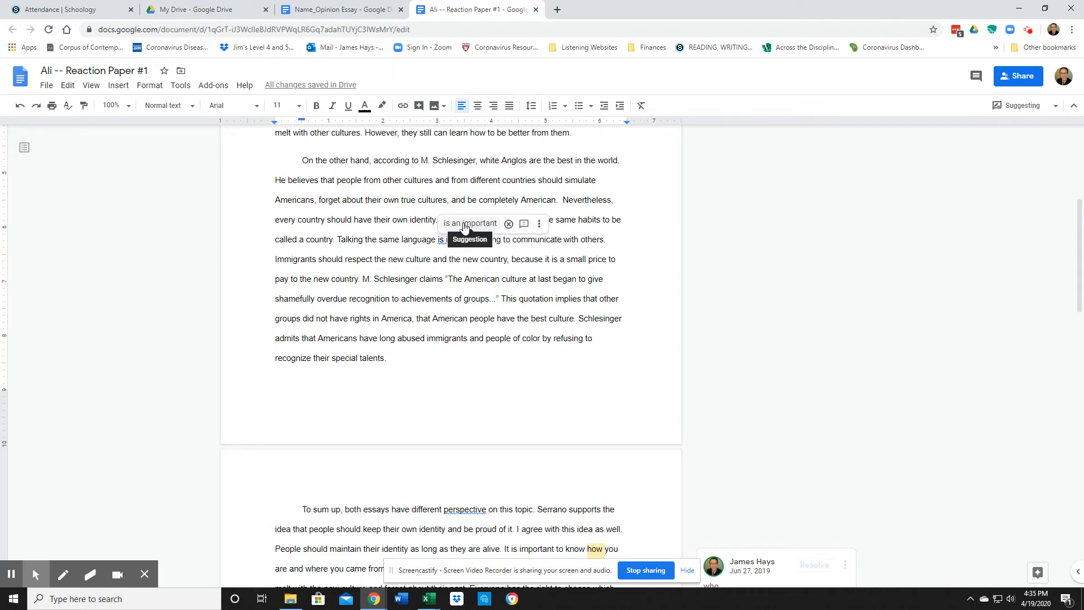
click(463, 225)
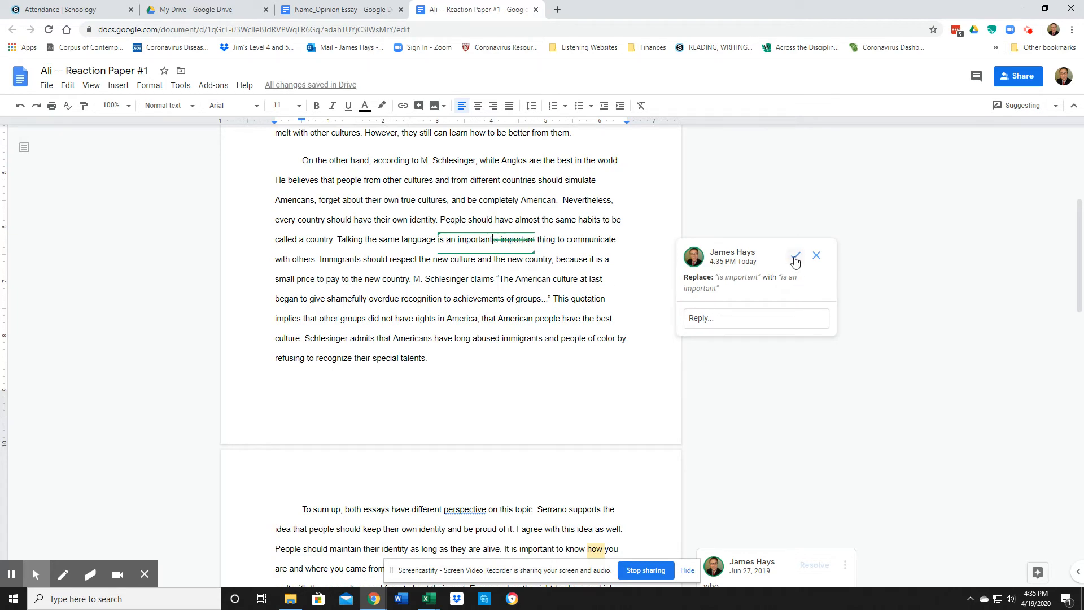
click(794, 255)
scroll(507, 347, down, 2)
scroll(508, 347, down, 2)
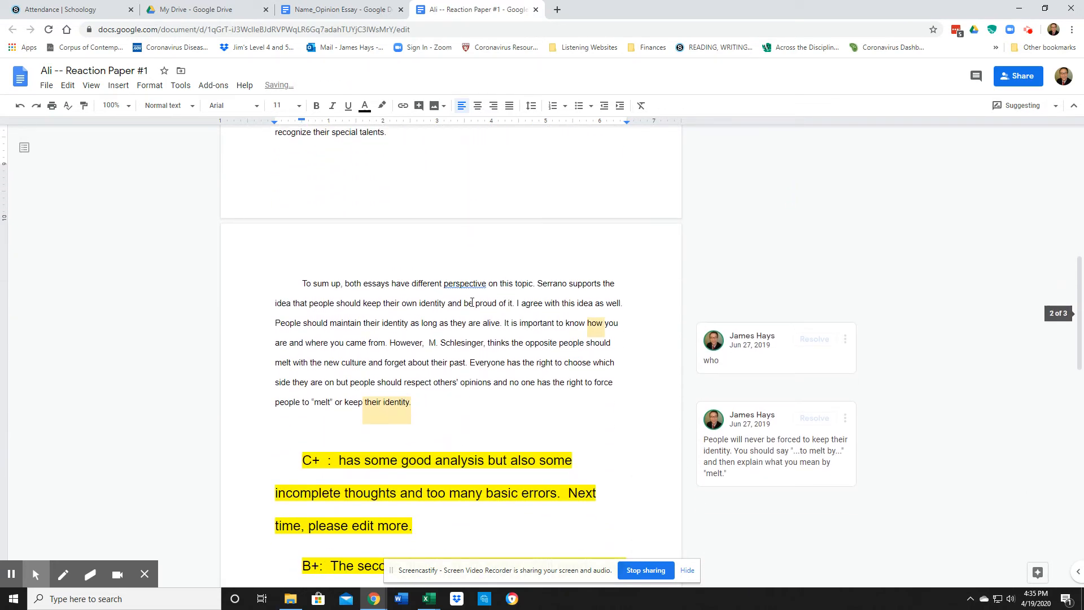
click(469, 284)
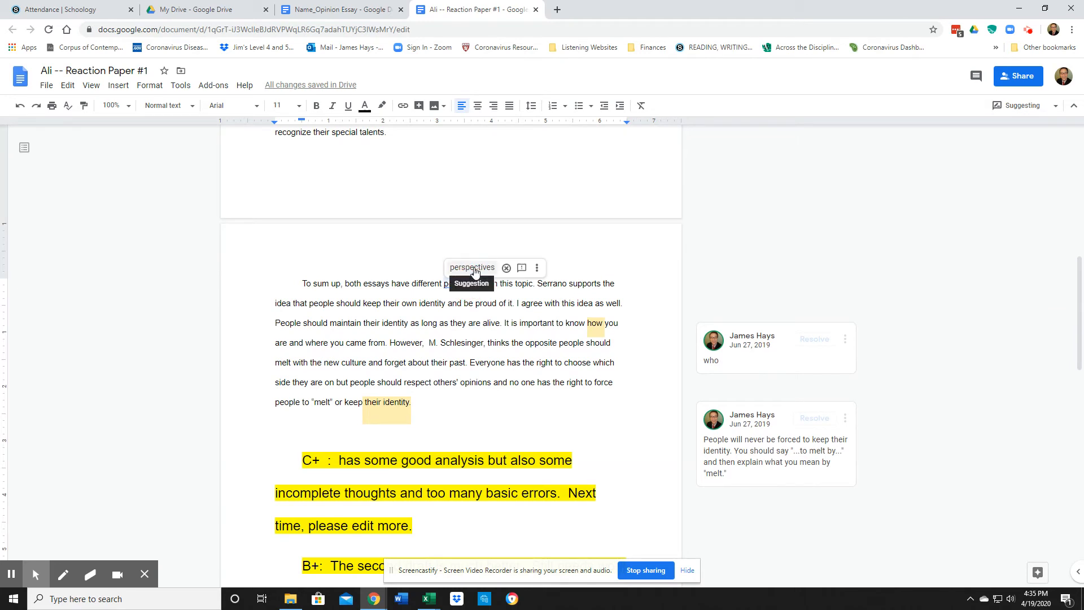
click(473, 267)
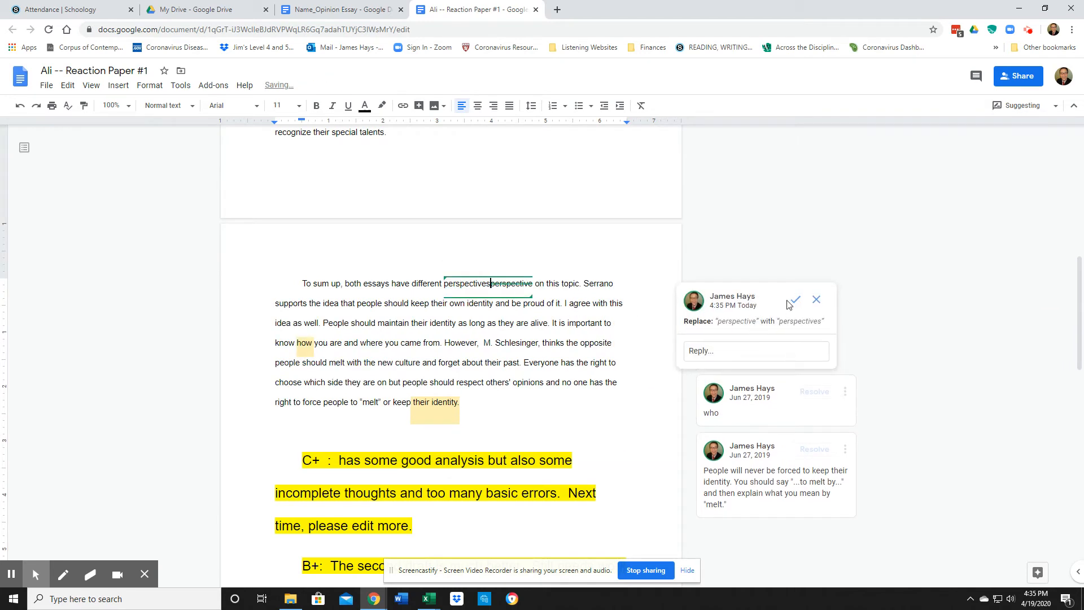
click(795, 299)
Replace 'how' with 'who', resolve the 'who' comment, and accept the change
scroll(779, 300, down, 2)
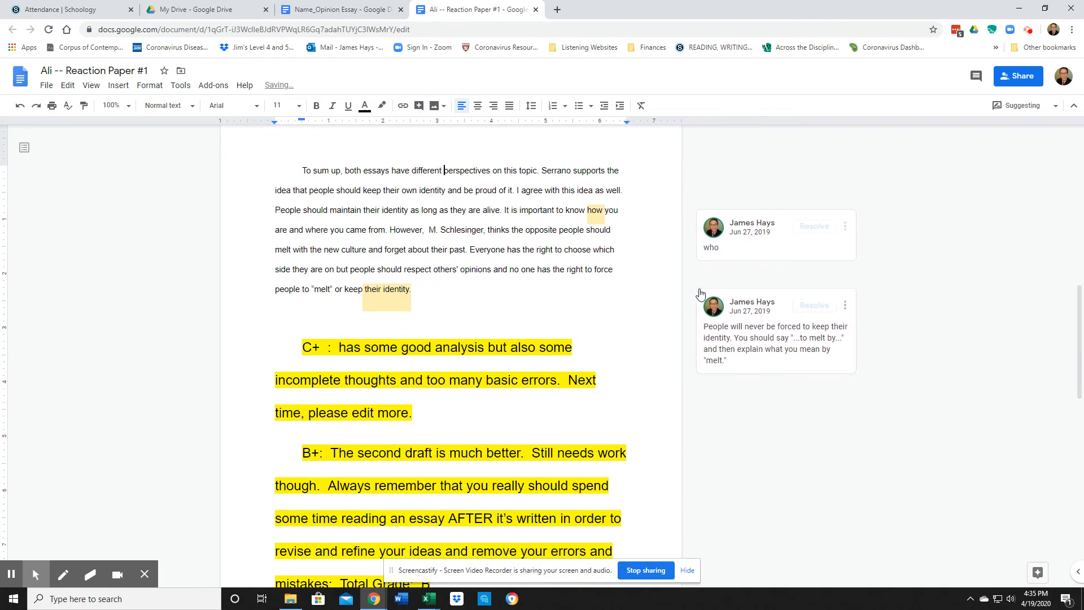
click(740, 241)
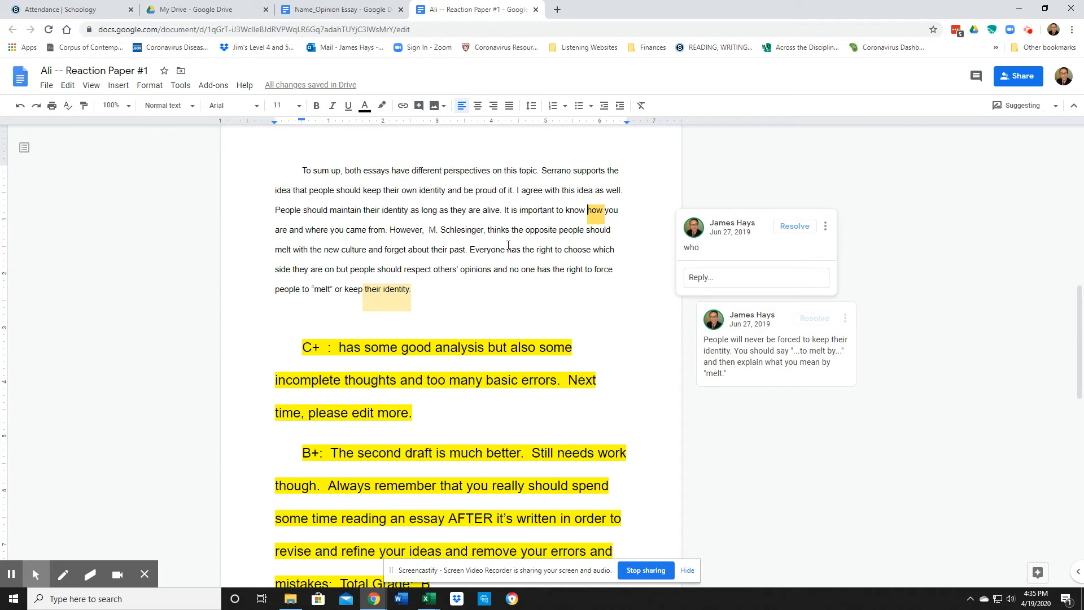
double_click(602, 208)
text(who)
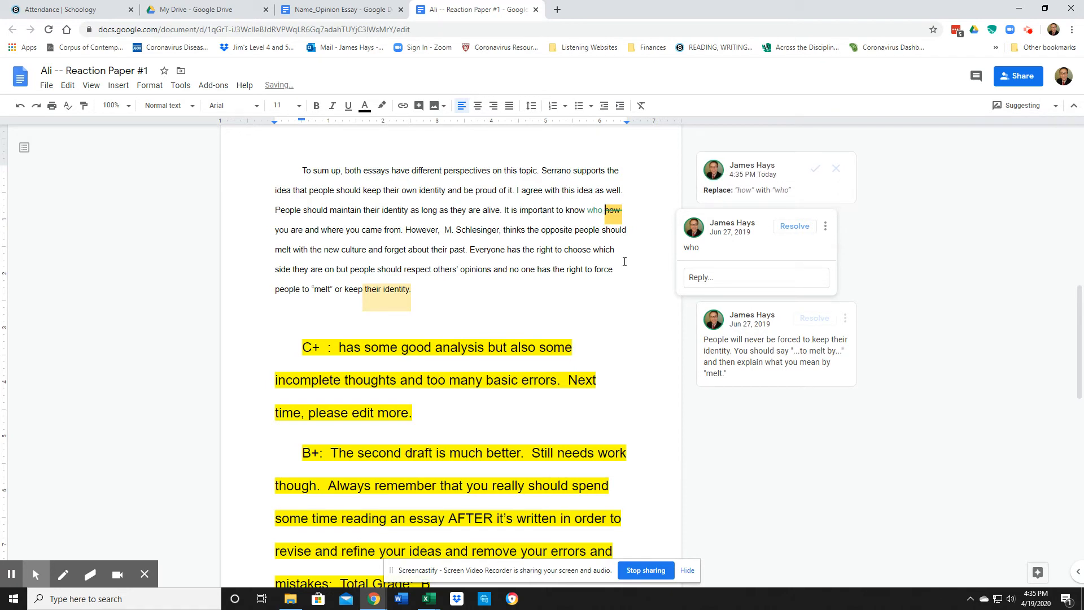
click(794, 230)
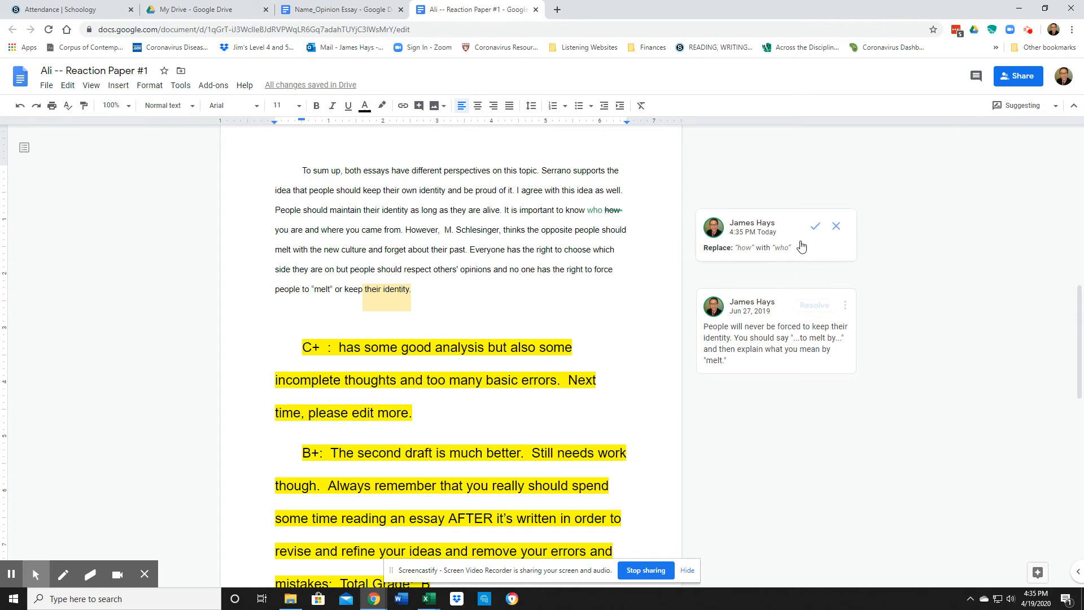
click(814, 226)
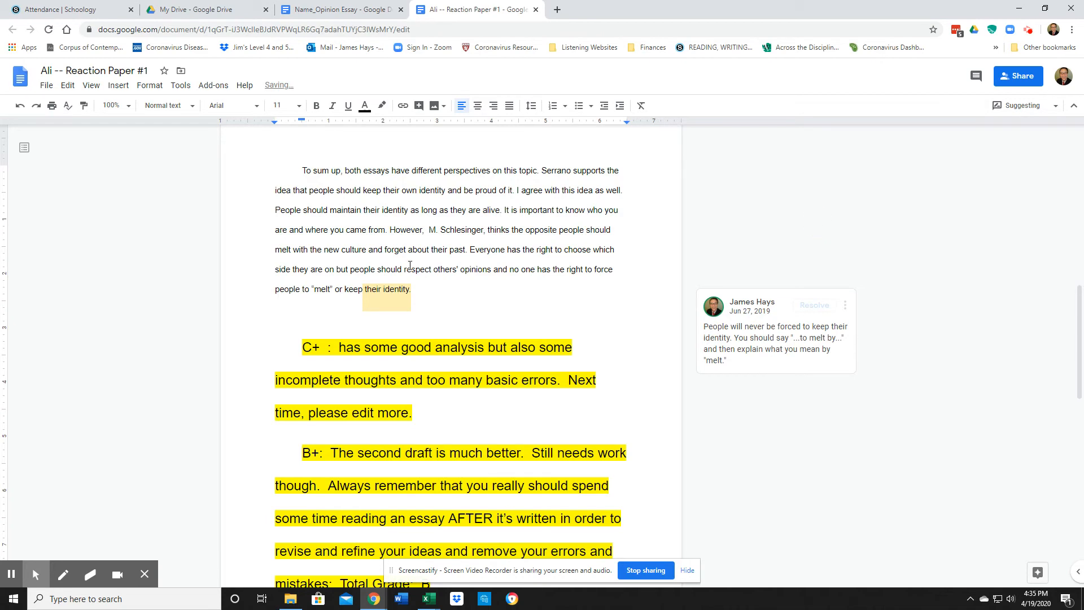
scroll(508, 288, down, 1)
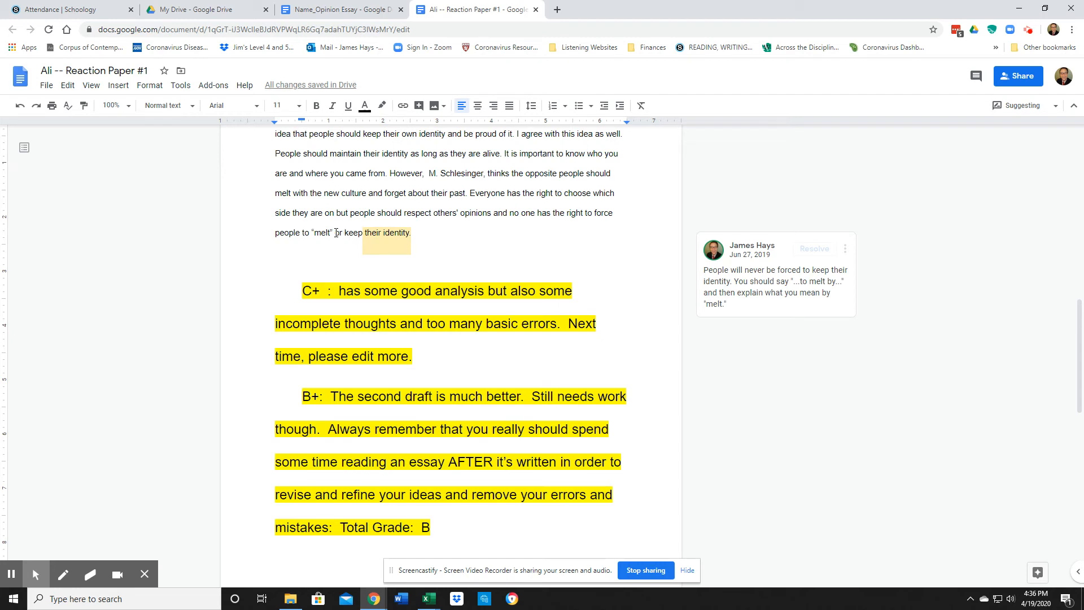
Suggest replacing "or keep their identity" with "melt." plus a sentence on immigrants choosing who they will be
drag(337, 233, 411, 230)
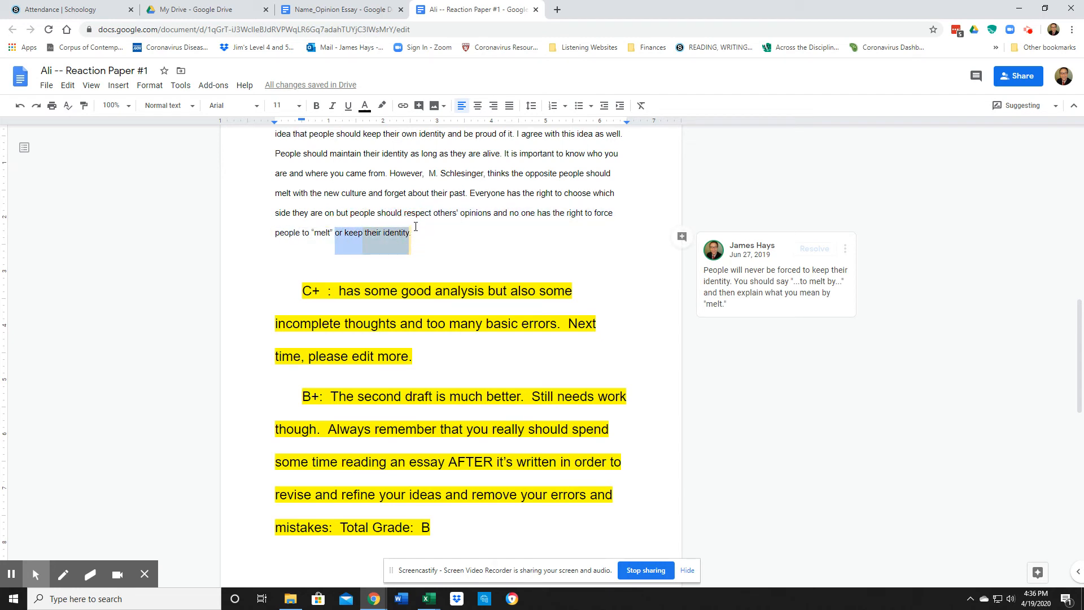
key(Delete)
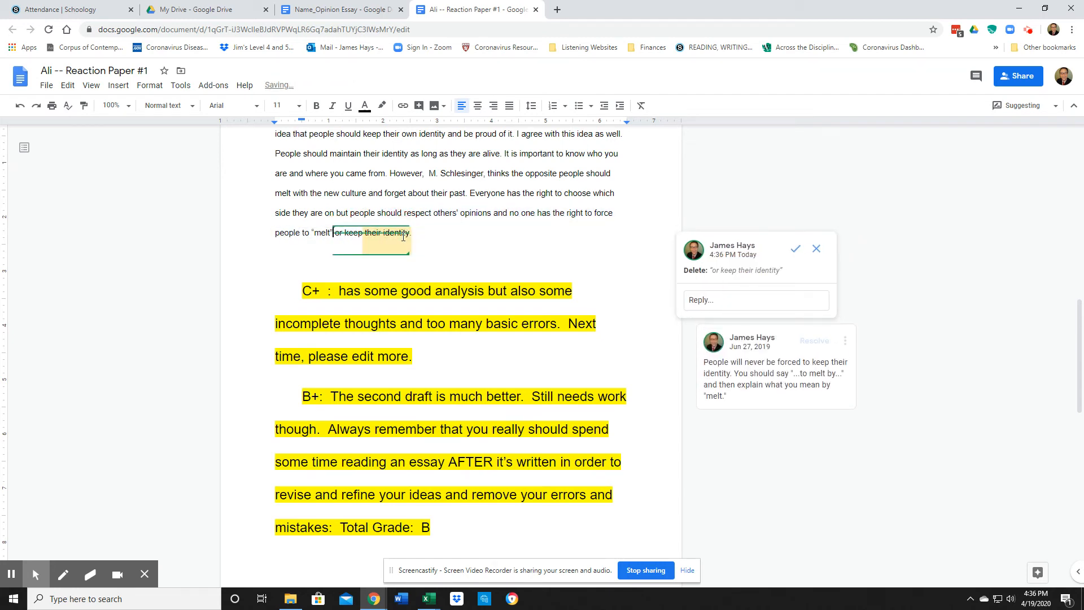
text(“melt)
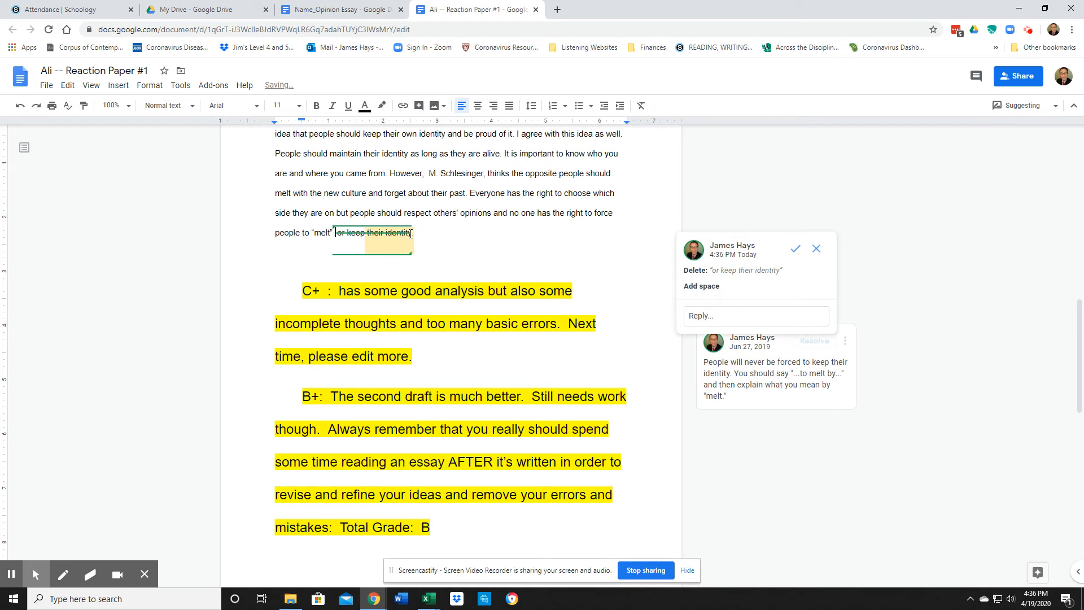
text(.”)
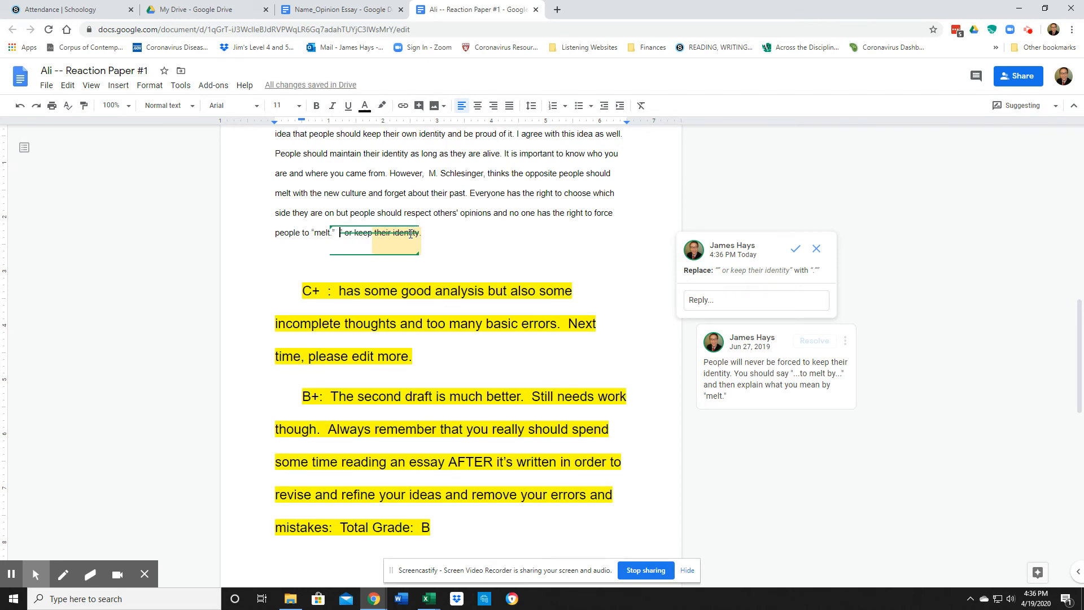
text(  In )
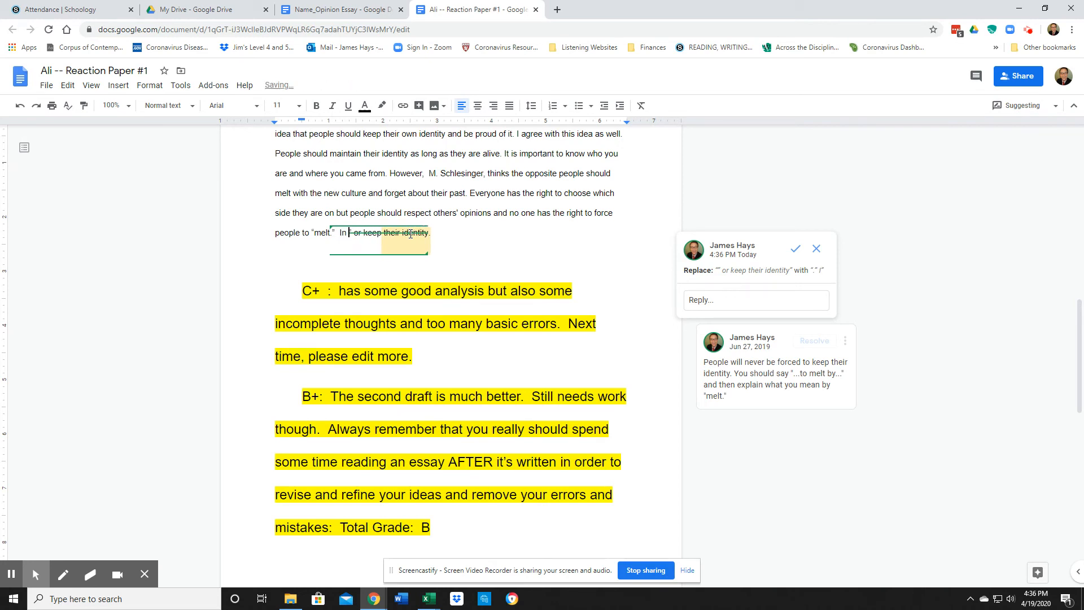
text(other word)
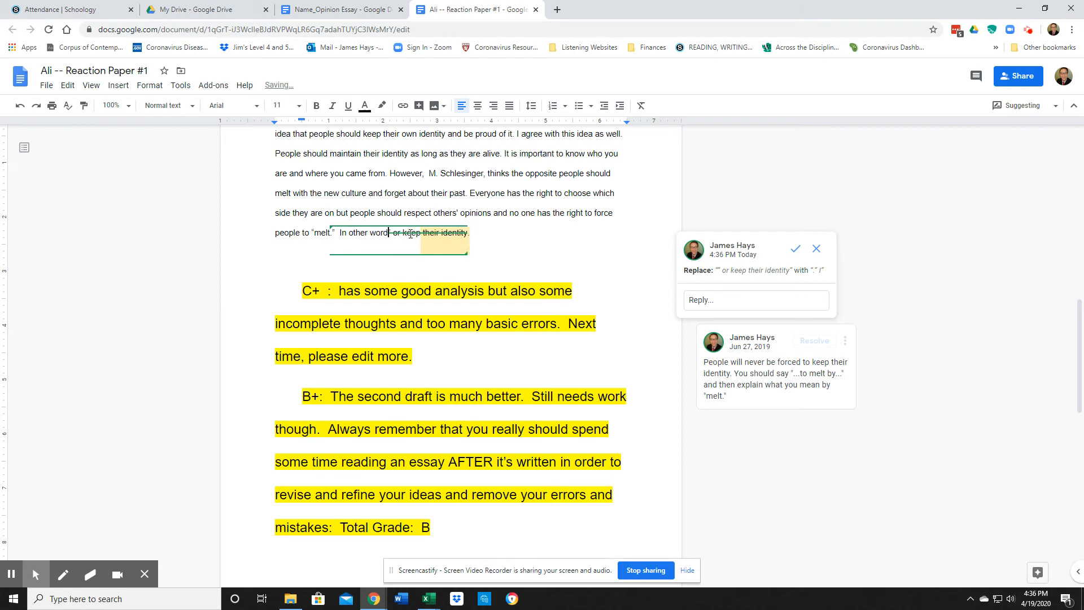
text(s, )
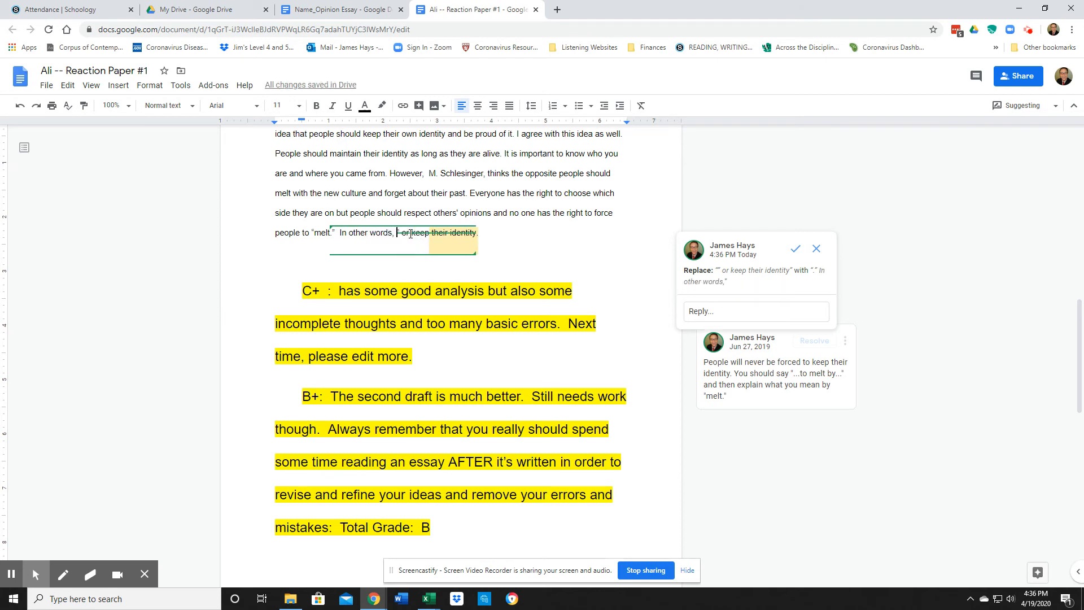
text(the government)
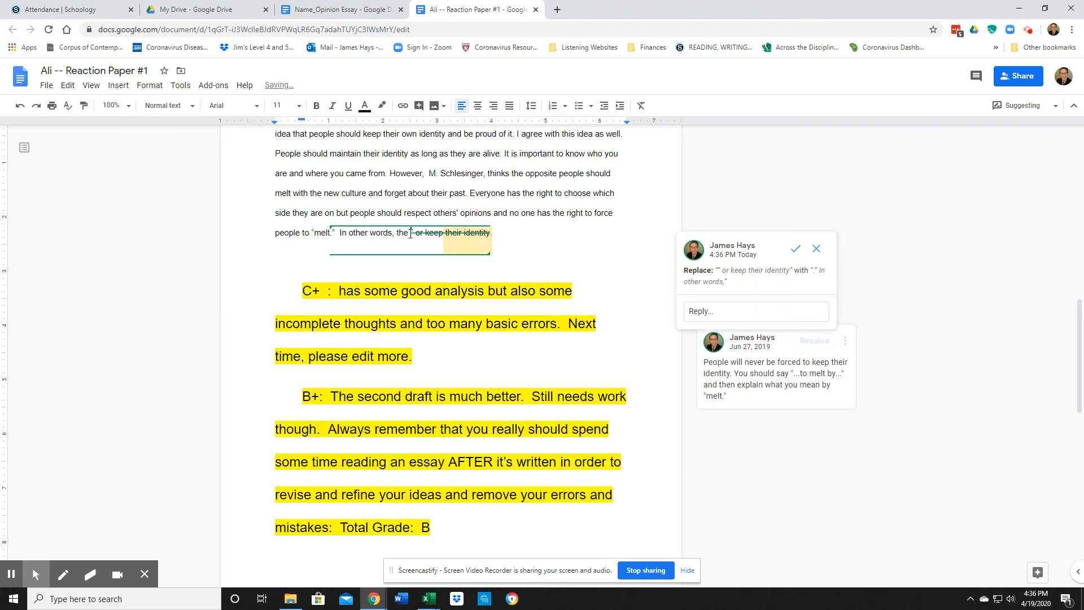
text( of a count)
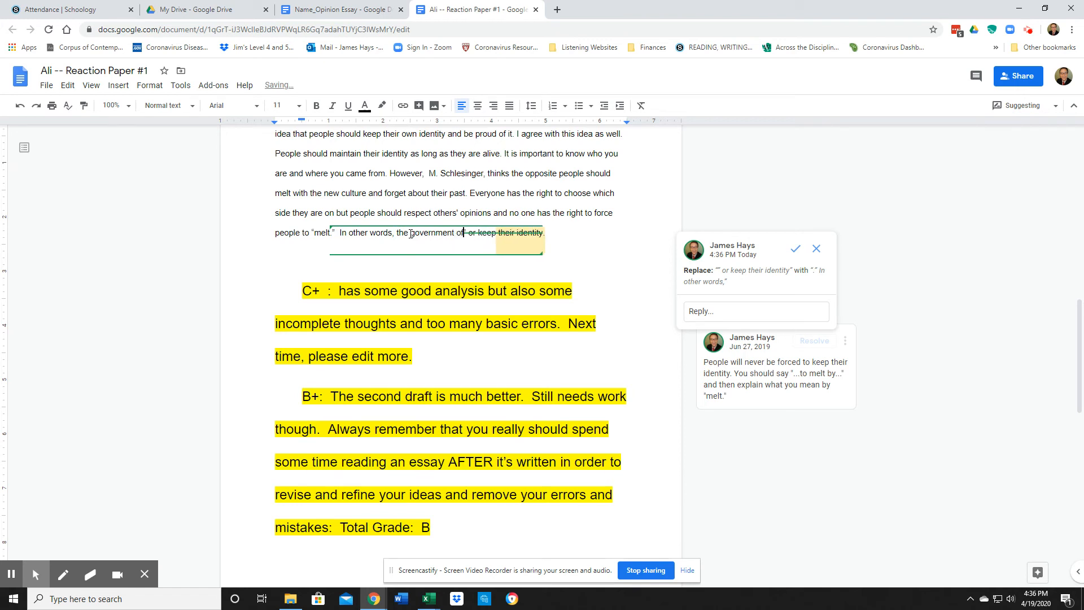
text(ry  )
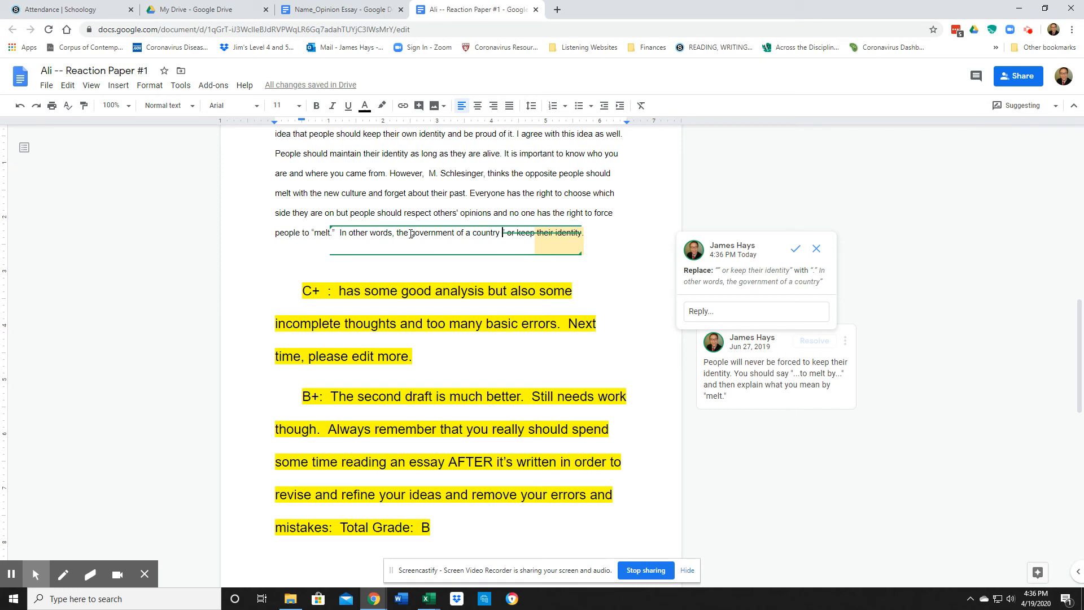
text(sho)
text(uld give im)
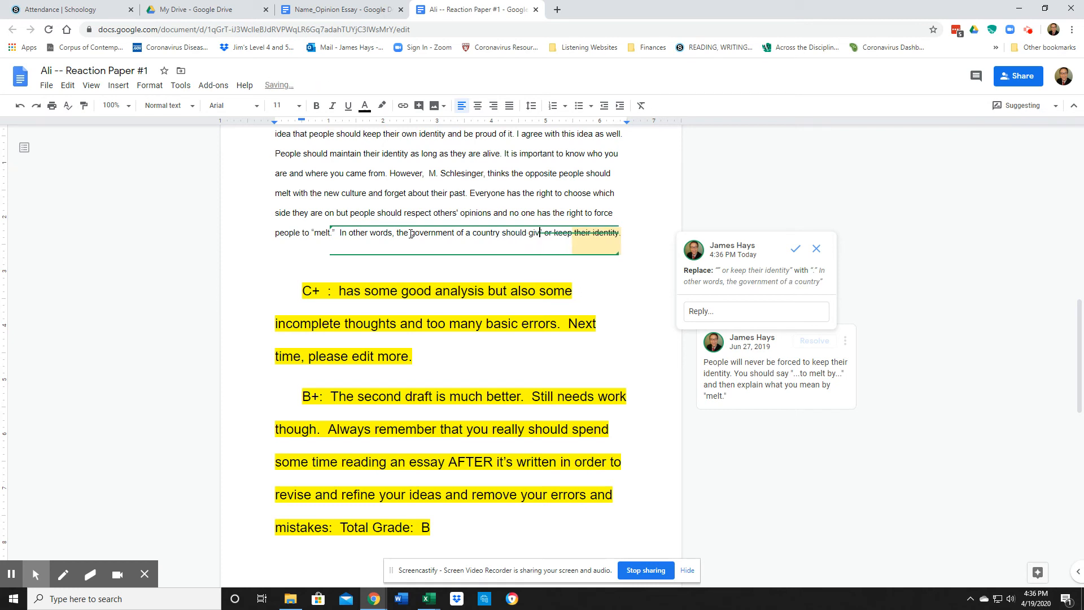
text(migrants)
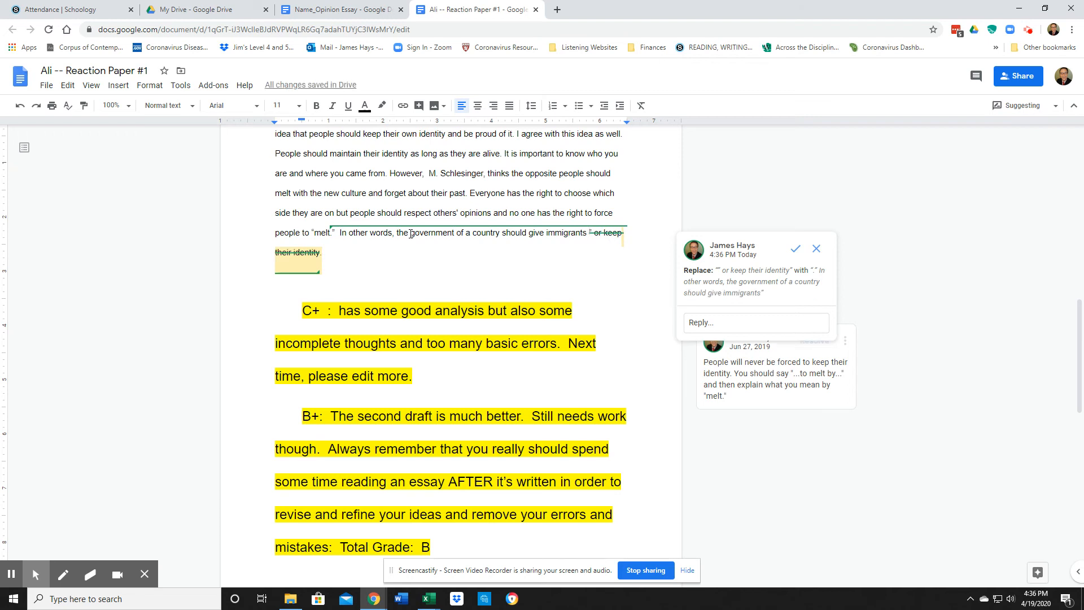
text(the digin)
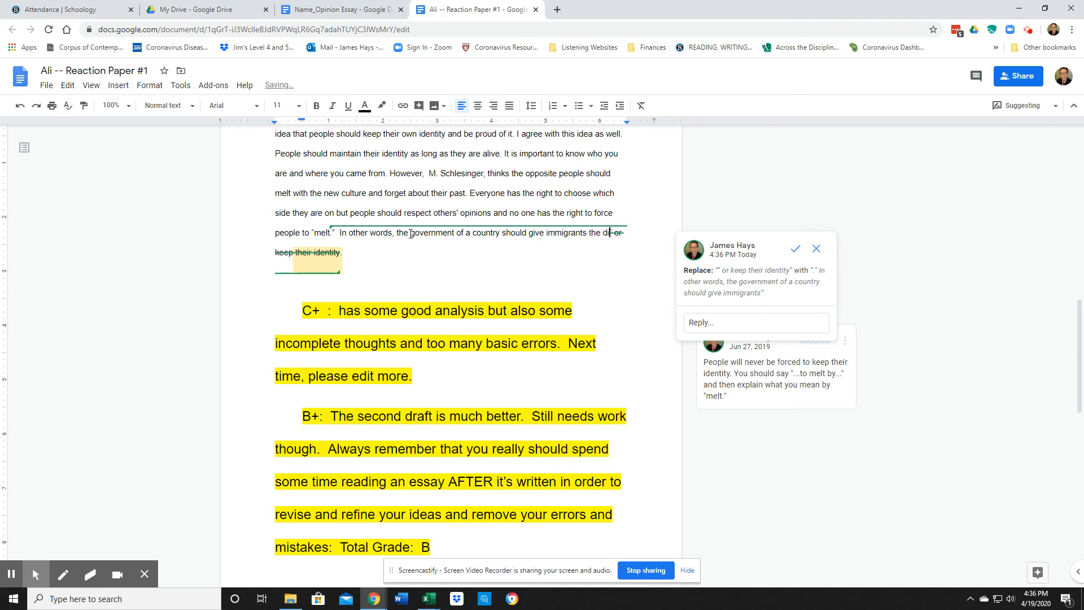
text(ty to )
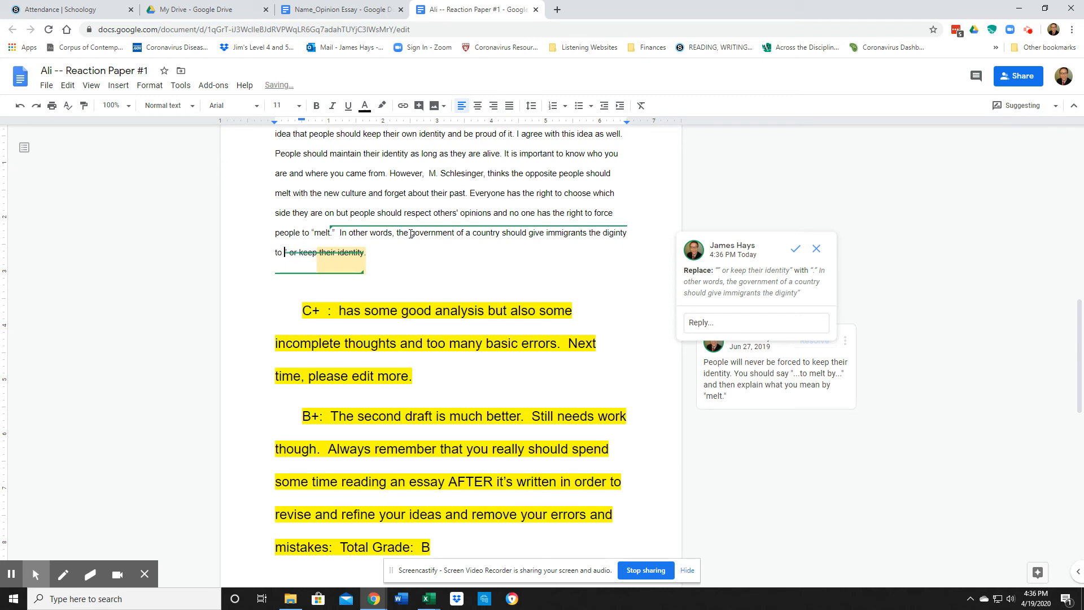
text(choose the)
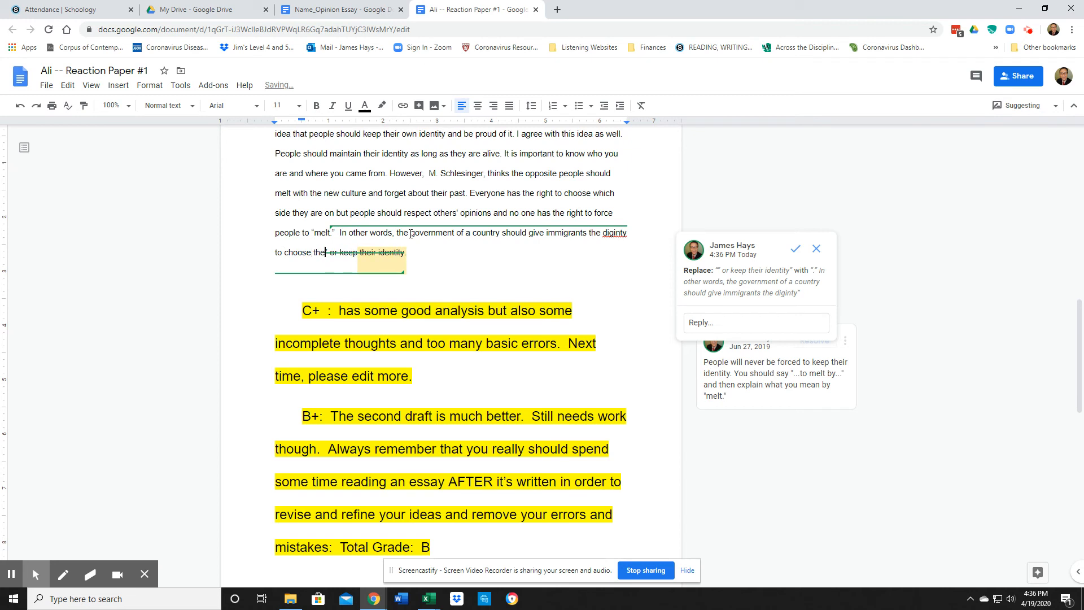
key(BackSpace)
key(BackSpace)
text(who they )
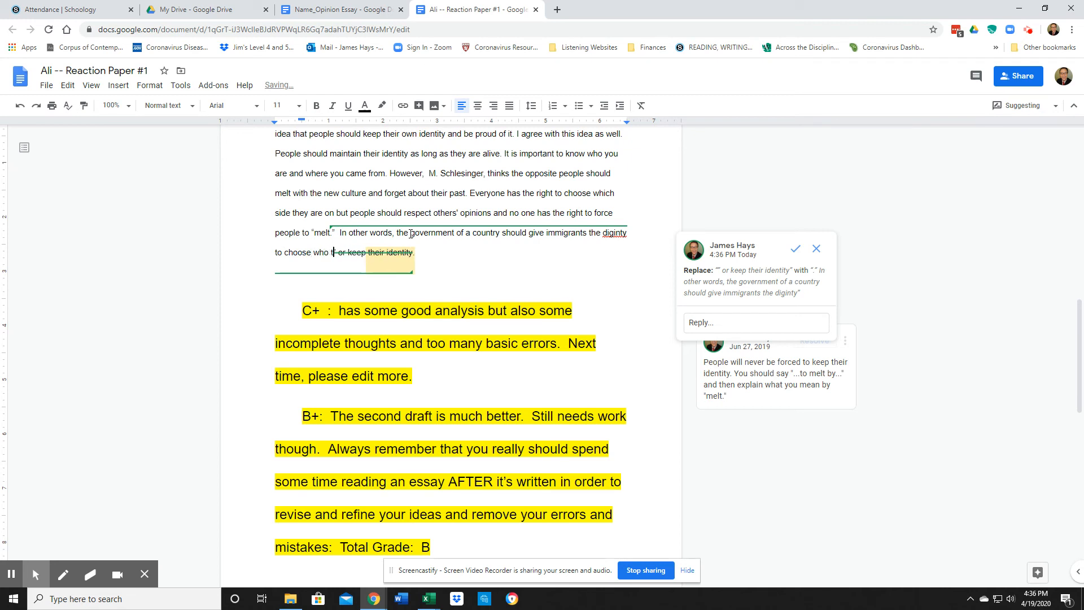
text(will be.)
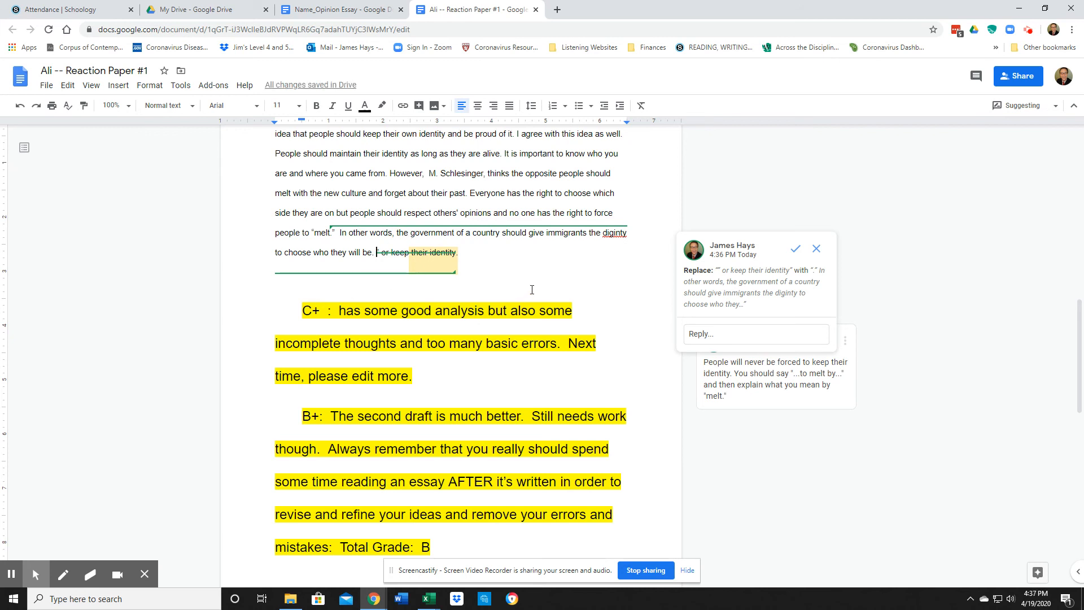
Correct "diginty" to "dignity" and accept the suggested rewrite
click(619, 233)
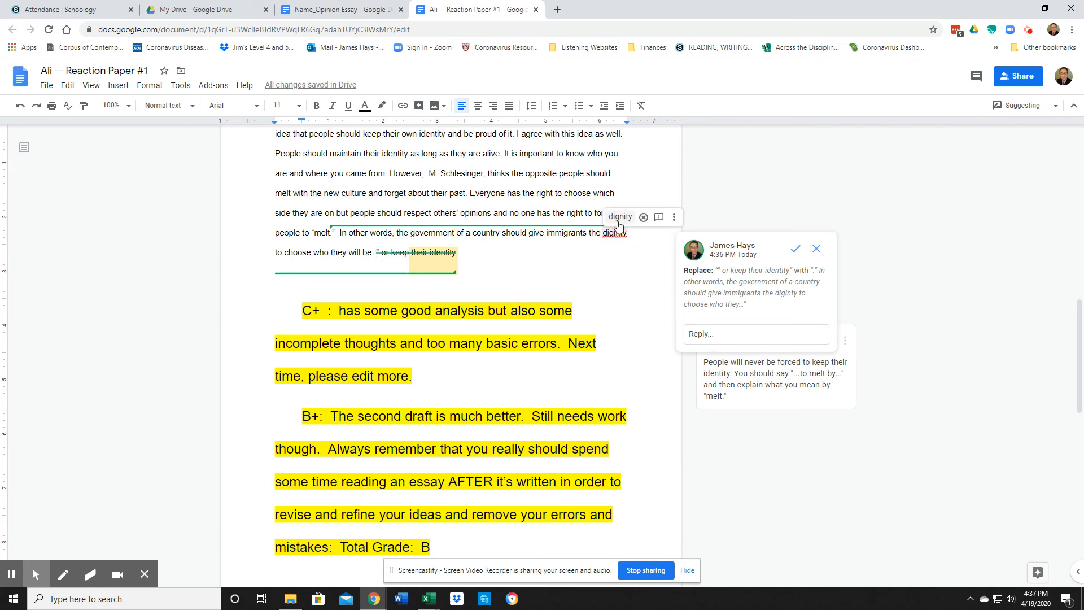
click(615, 214)
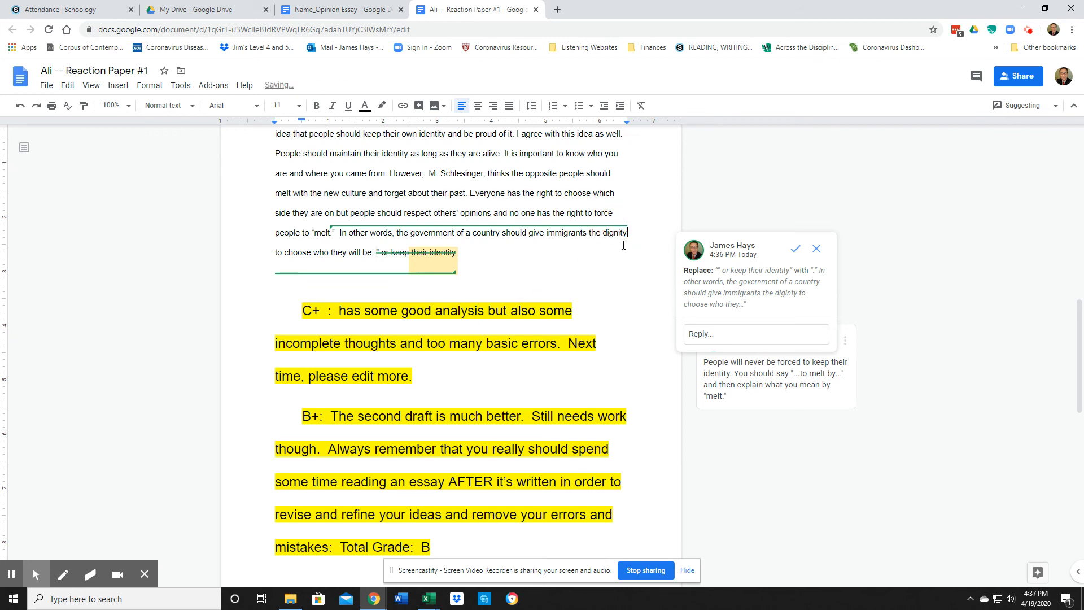
click(514, 262)
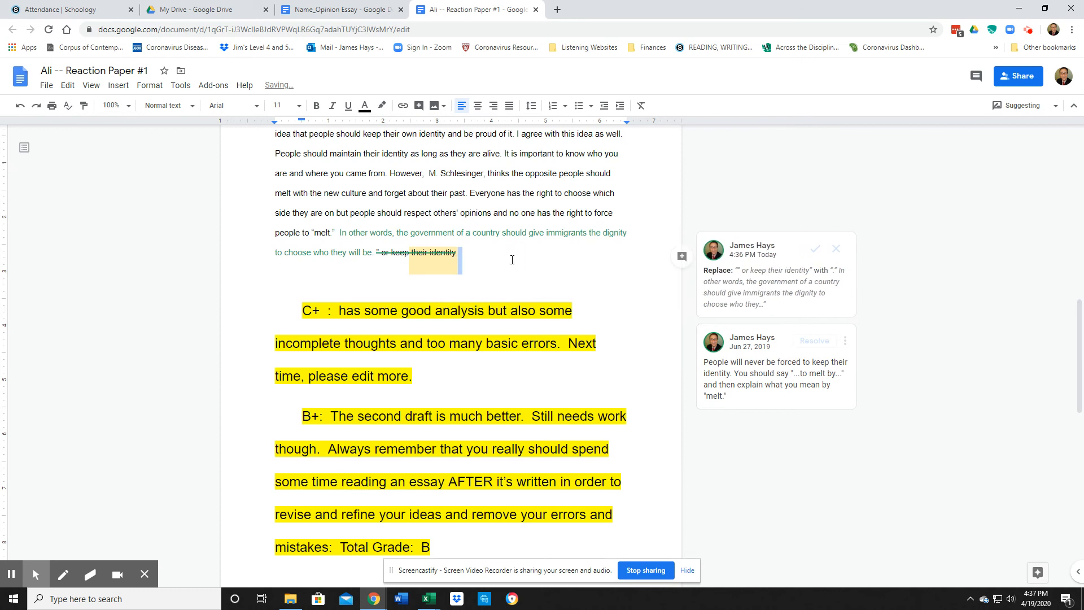
click(813, 254)
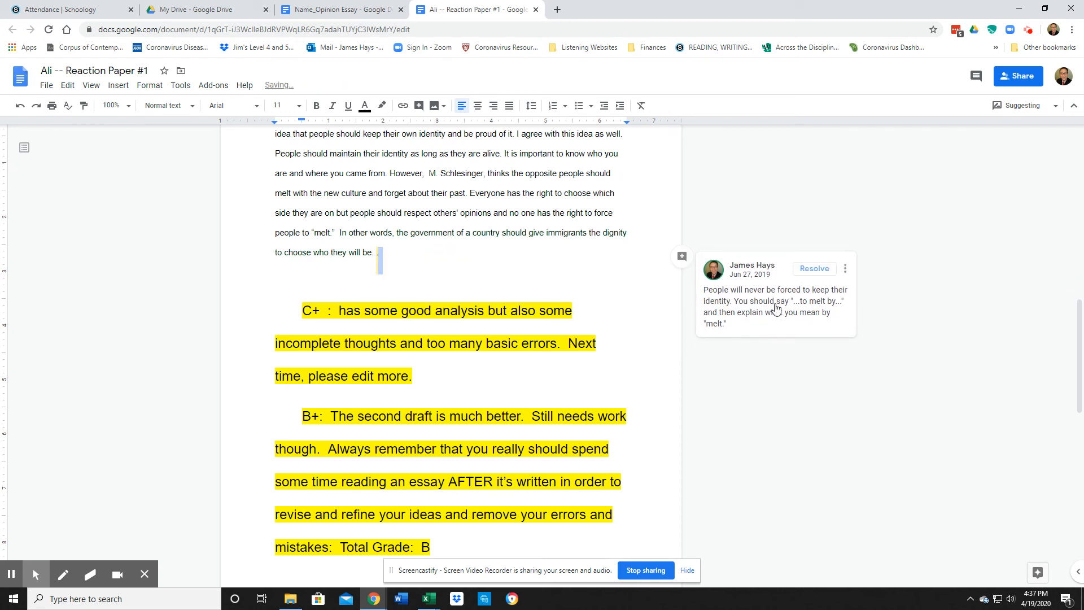
Resolve the comment about explaining "melt" and review the essay up to its "Identity Is Important" title
click(408, 259)
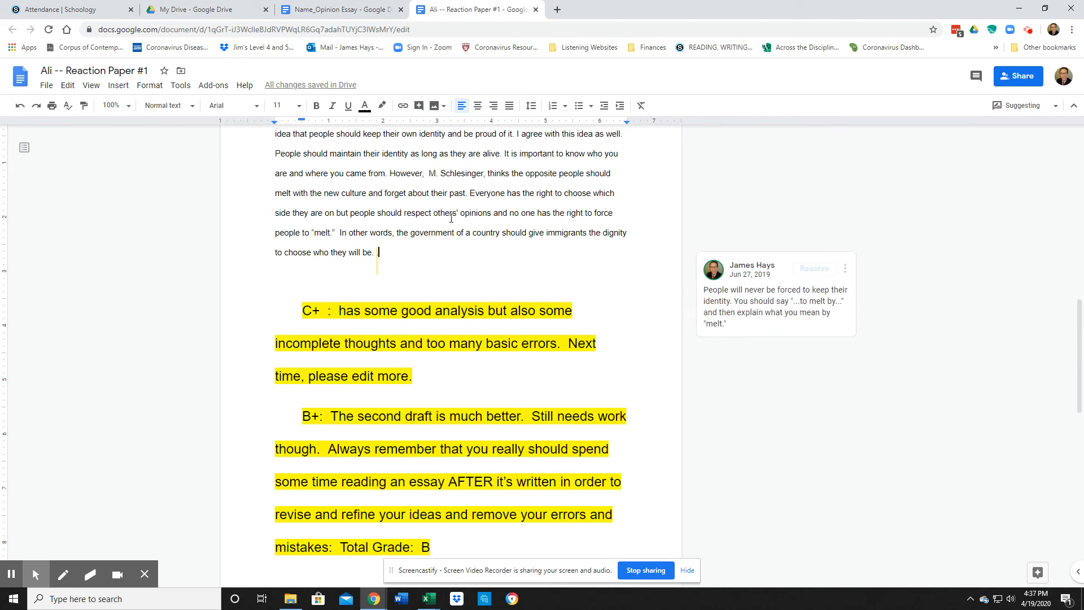
click(813, 269)
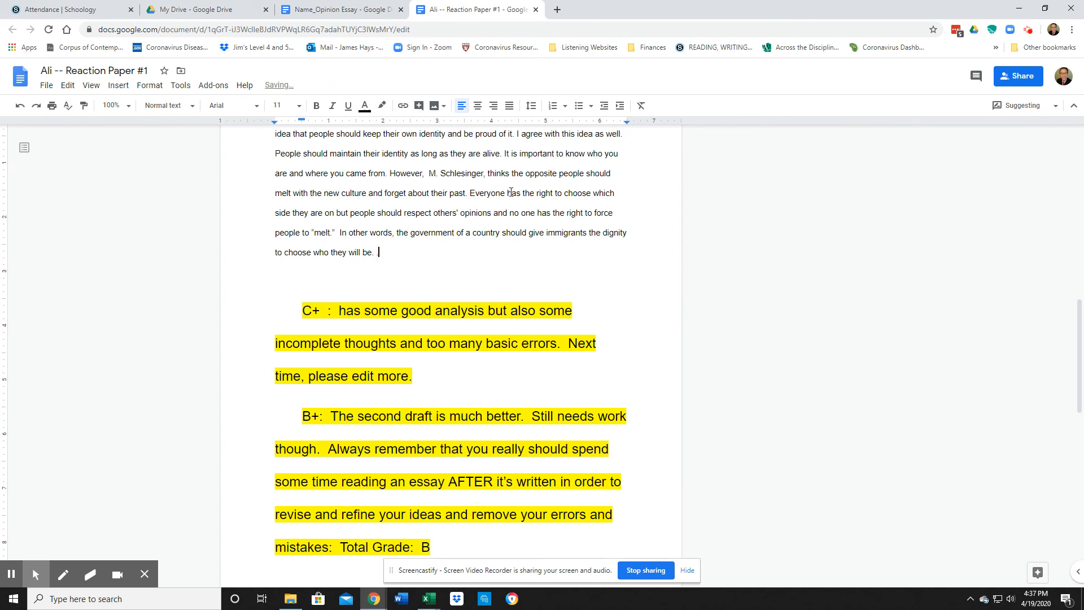
scroll(491, 212, down, 3)
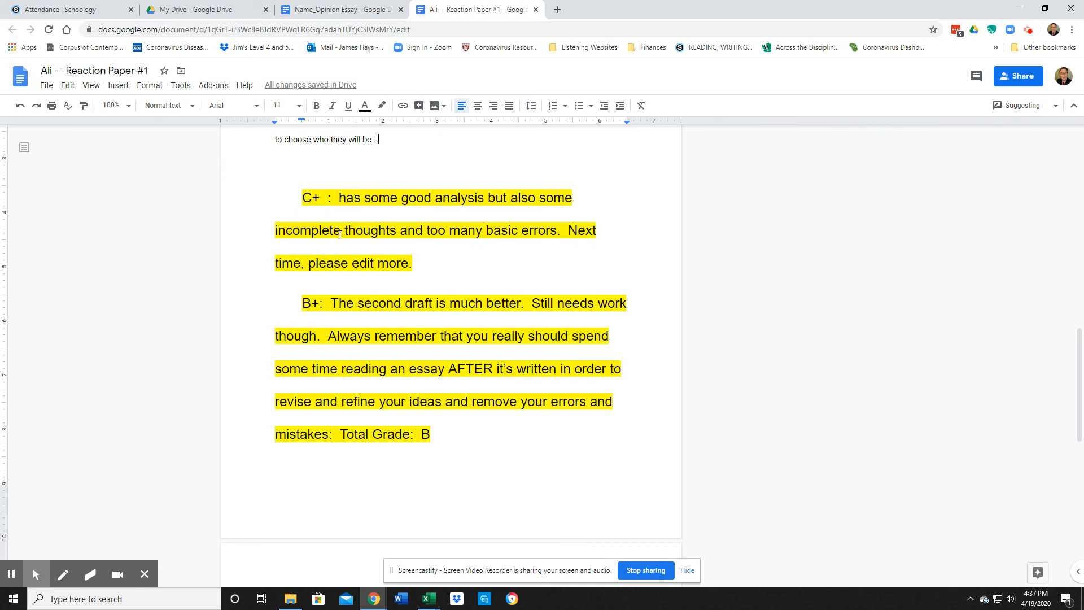
scroll(241, 300, up, 2)
scroll(335, 316, down, 1)
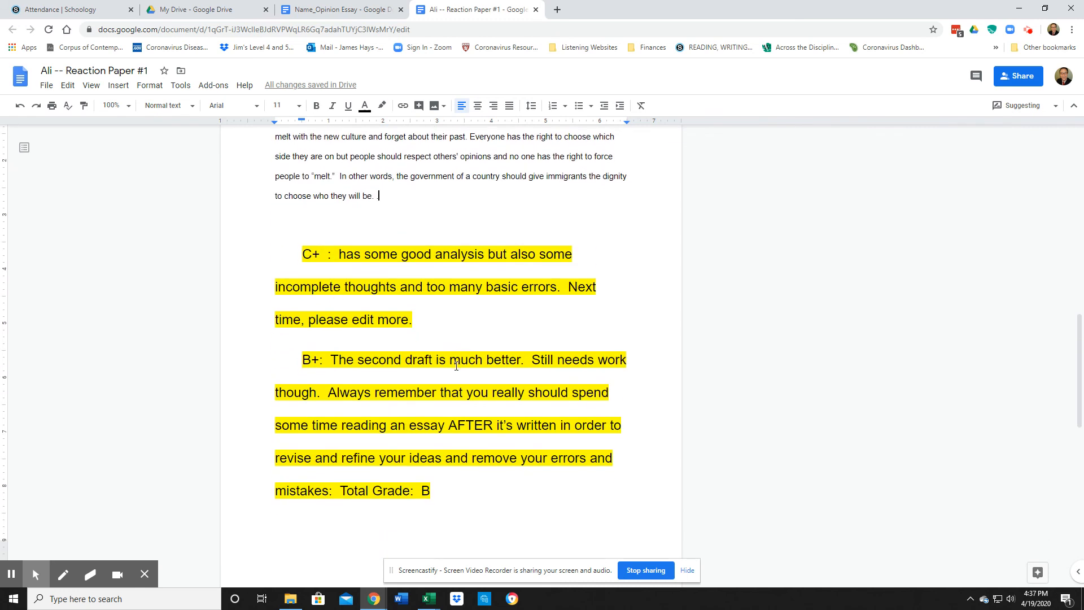
scroll(372, 265, down, 2)
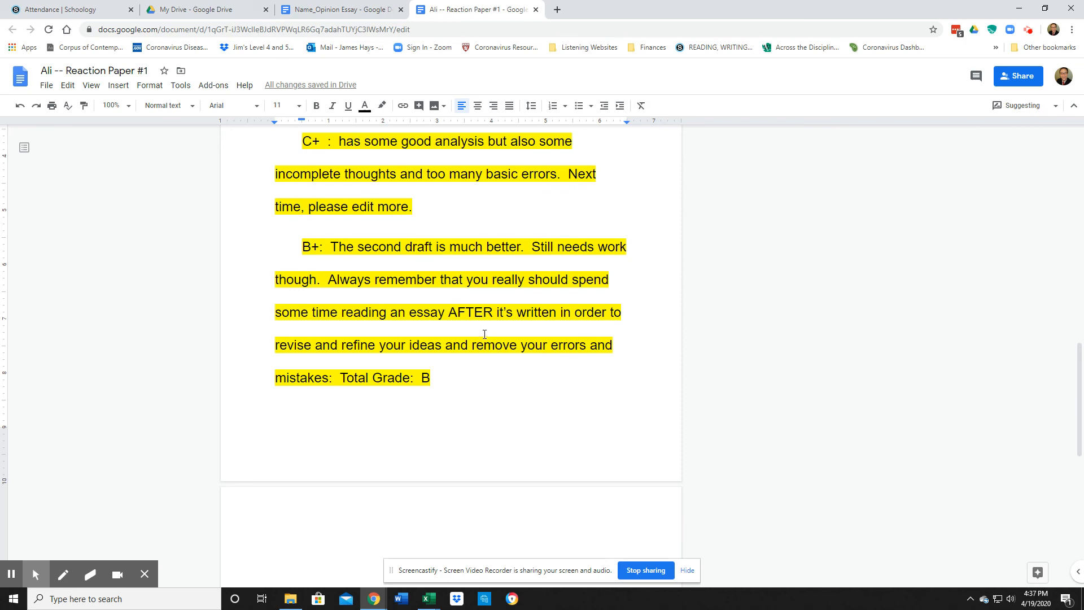
scroll(483, 338, up, 5)
scroll(498, 326, up, 20)
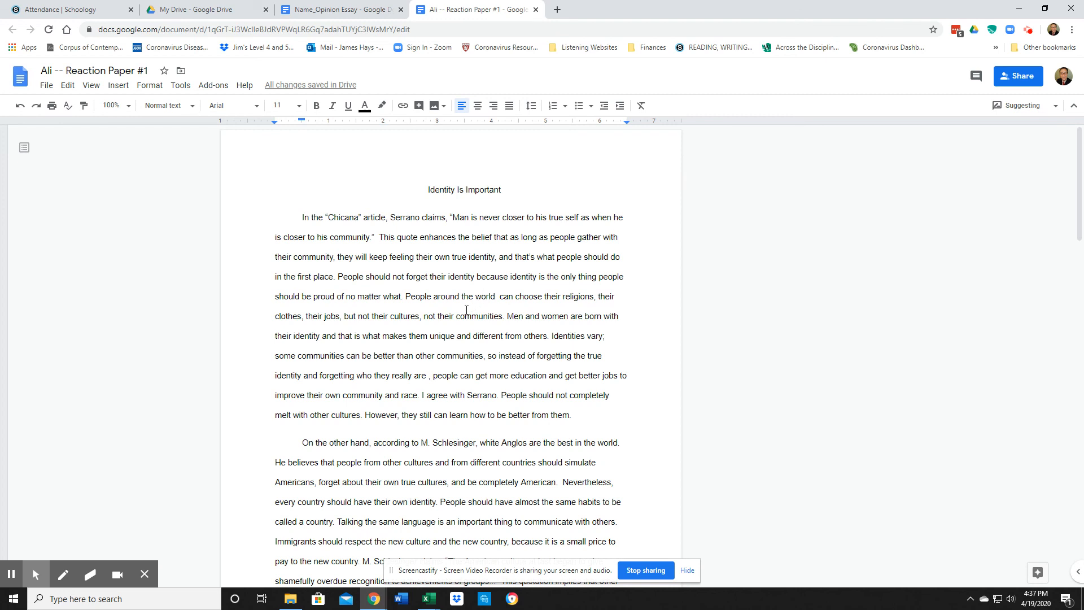
scroll(482, 294, down, 2)
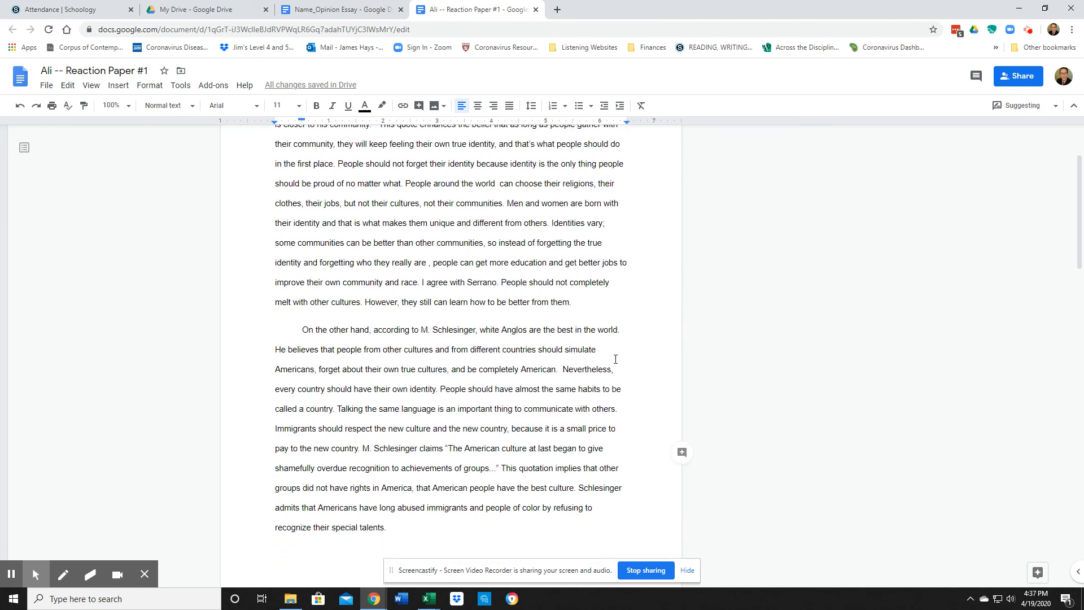